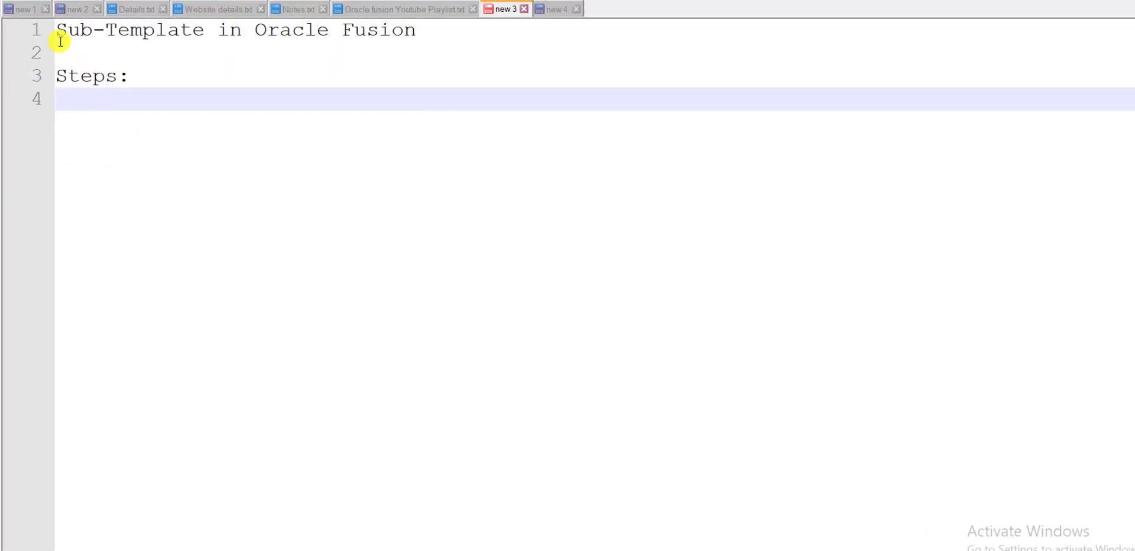
Step: Add the entry "1. Create Data Model" under the Steps heading in the notes
drag(57, 31, 416, 30)
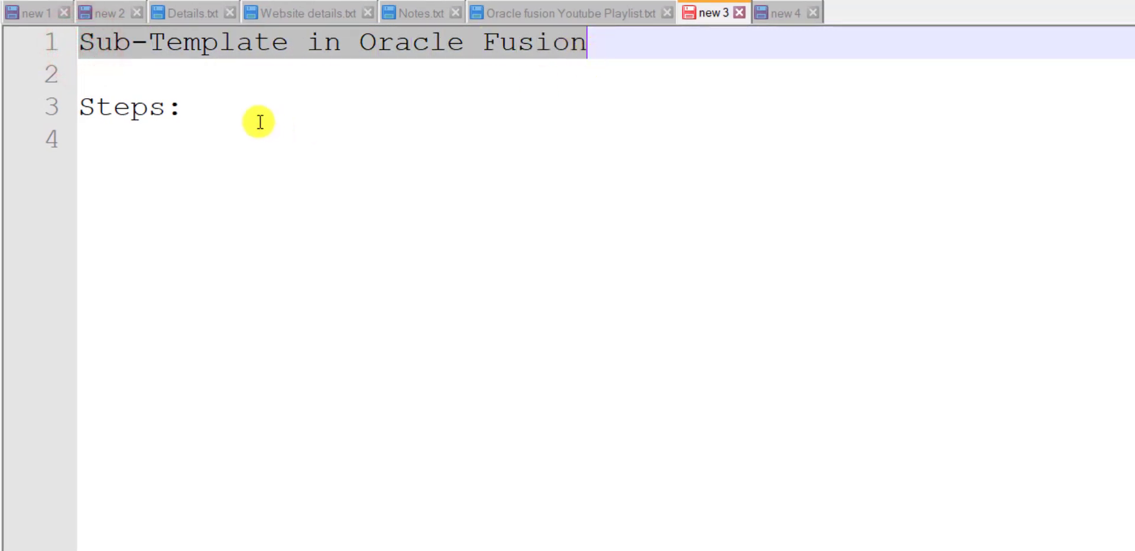
click(266, 124)
key(Return)
text(1. Create )
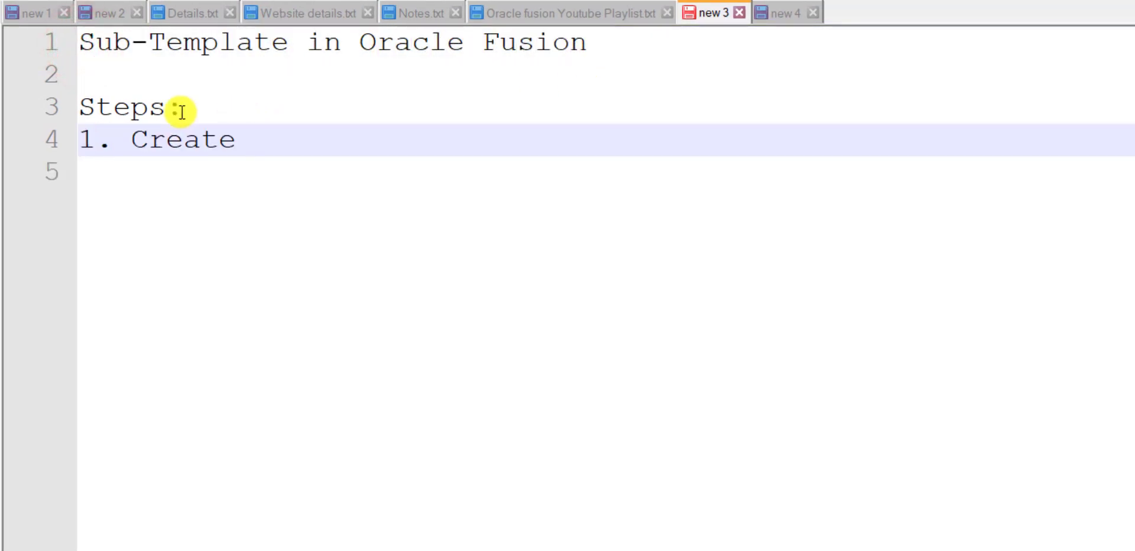
text(Data Model)
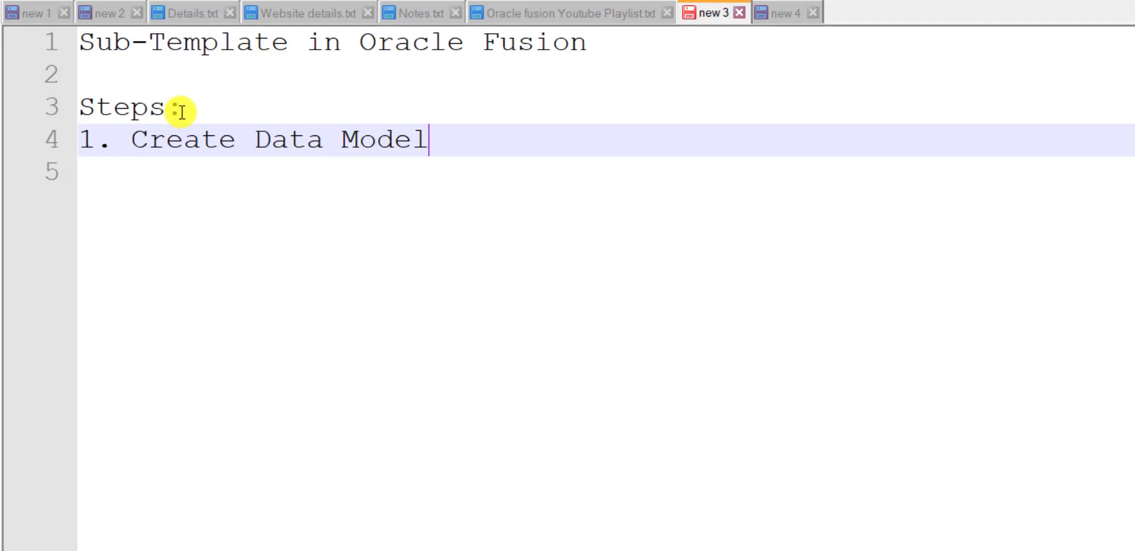
key(Return)
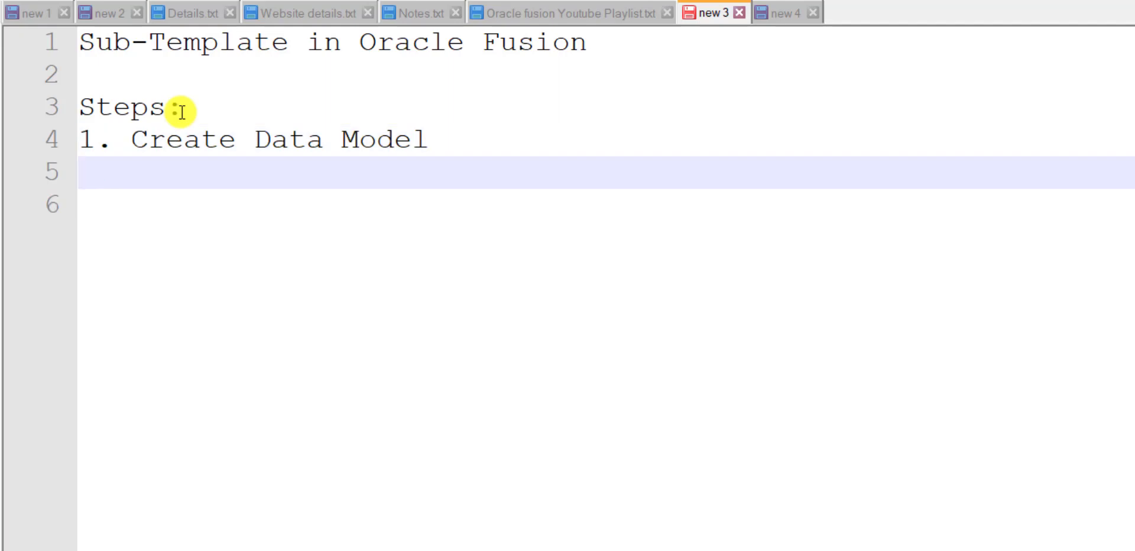
Step: Add a "Query:" label below the first entry and paste the purchase order SELECT statement under it
text(Query:)
key(Return)
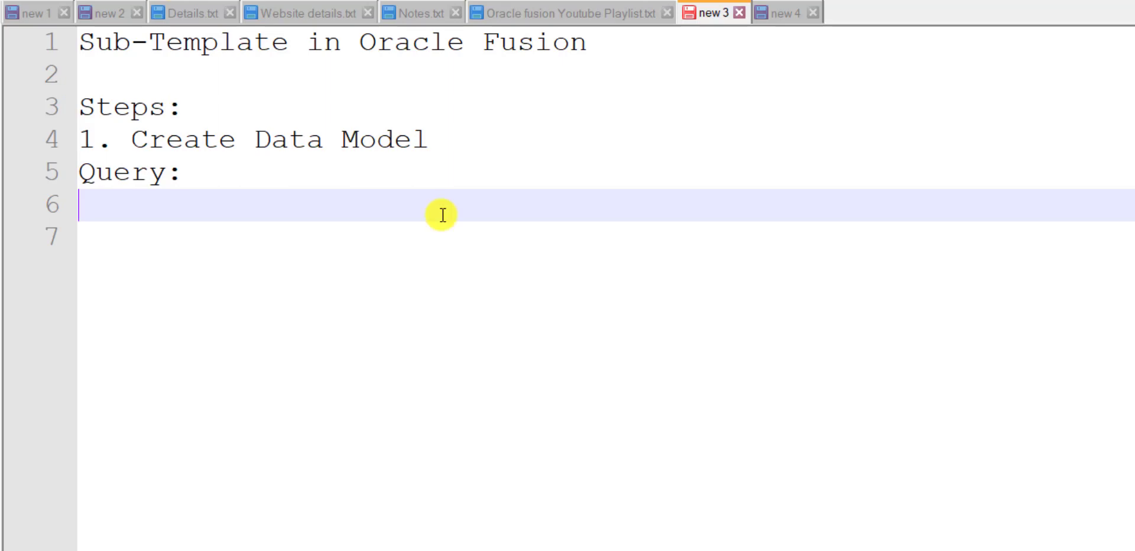
key(ctrl+v)
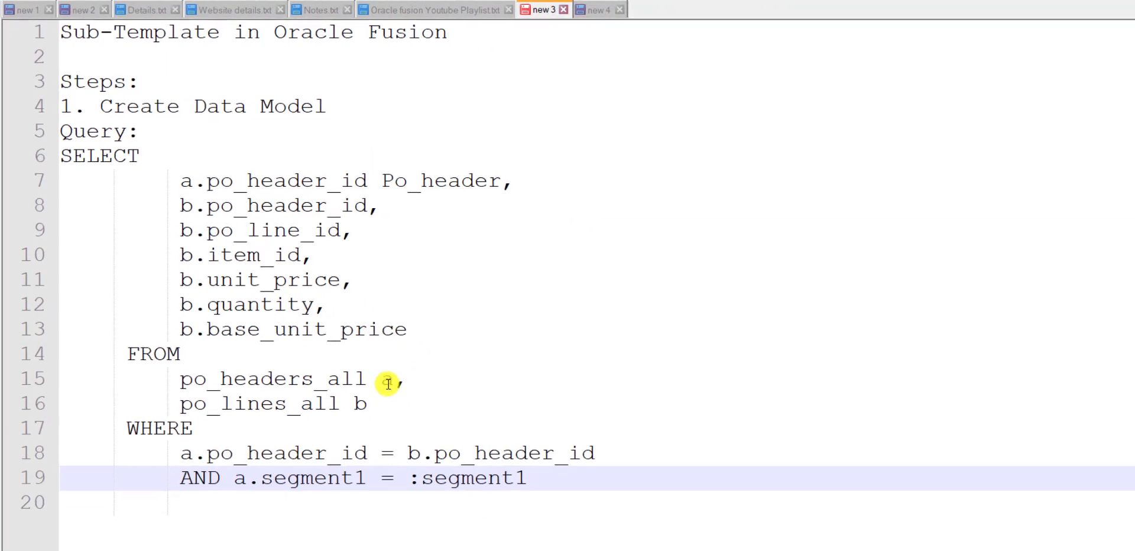
Step: Examine the query's source tables, selected columns, join condition and segment1 filter
mouse_move(180, 376)
mouse_down()
mouse_move(373, 400)
mouse_move(413, 376)
mouse_move(179, 377)
mouse_up()
mouse_move(177, 180)
mouse_down()
mouse_move(511, 181)
mouse_move(178, 180)
mouse_up()
drag(400, 405, 183, 401)
drag(179, 204, 407, 338)
drag(179, 451, 599, 447)
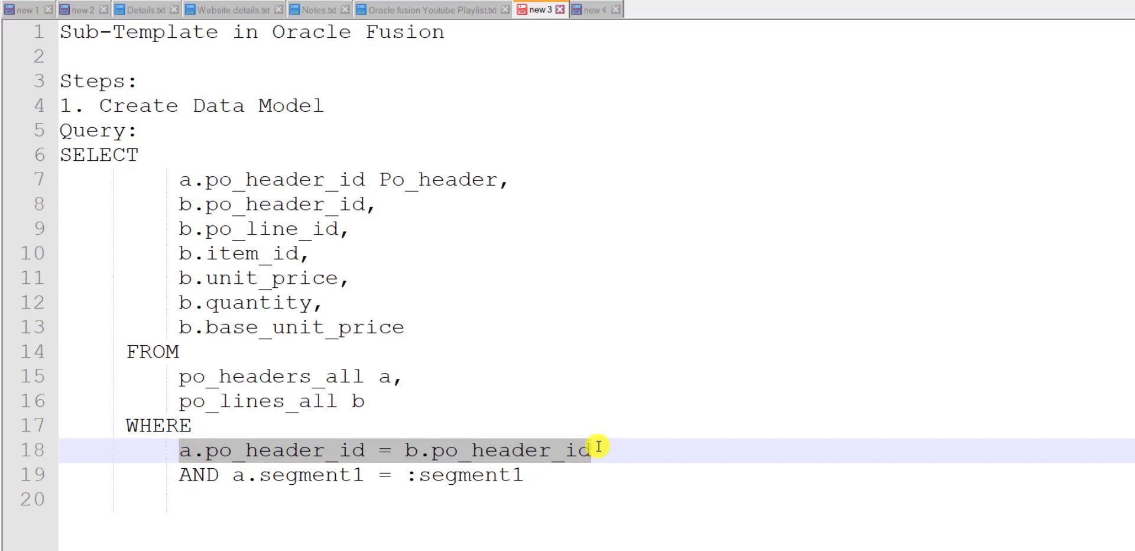
drag(527, 477, 184, 480)
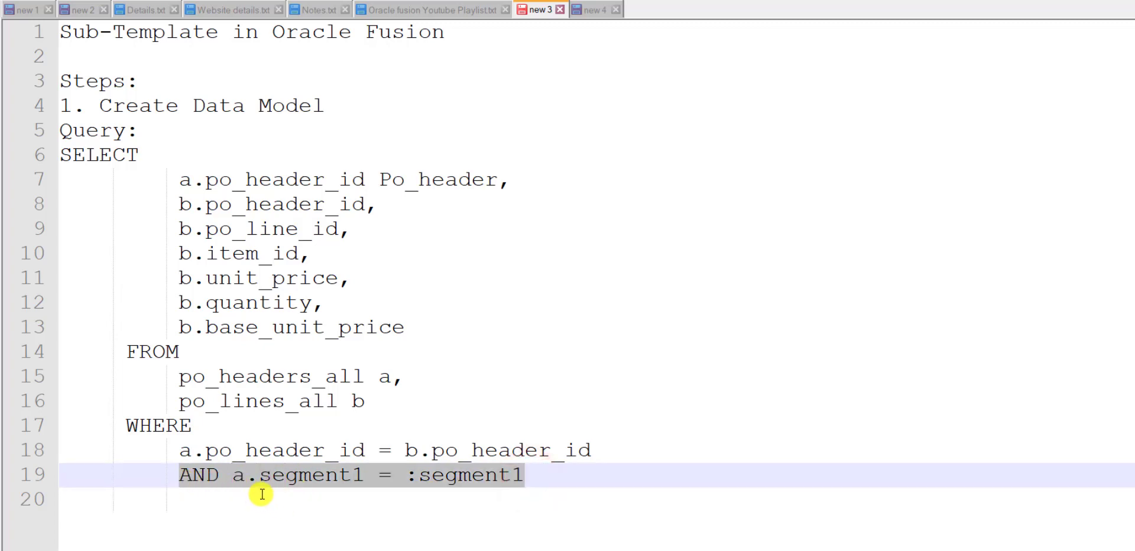
double_click(319, 477)
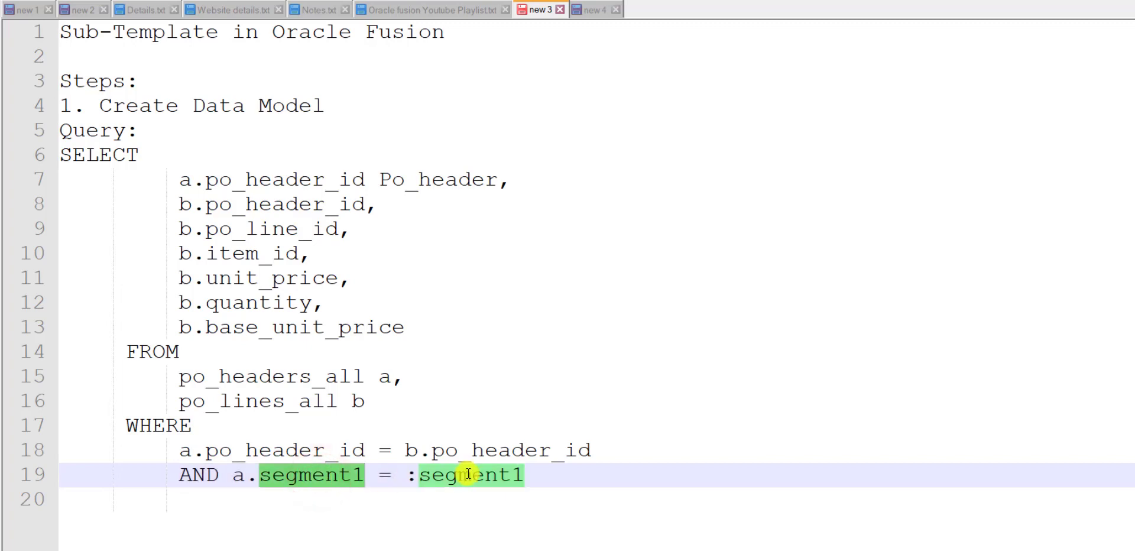
double_click(521, 478)
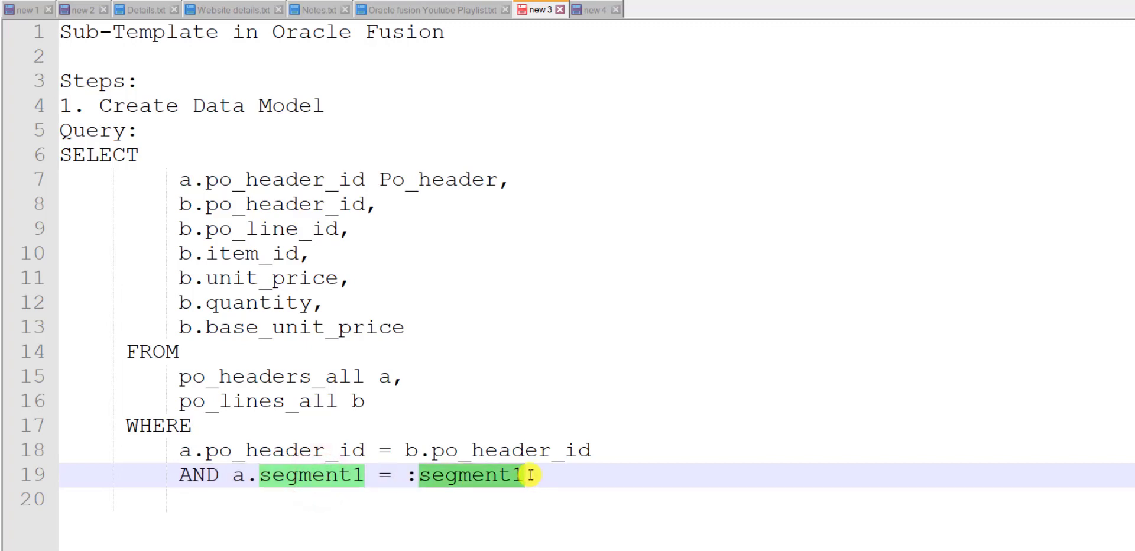
Step: Replace the :segment1 parameter in the filter with a fixed purchase order number and copy the whole query
drag(531, 475, 406, 475)
key(Delete)
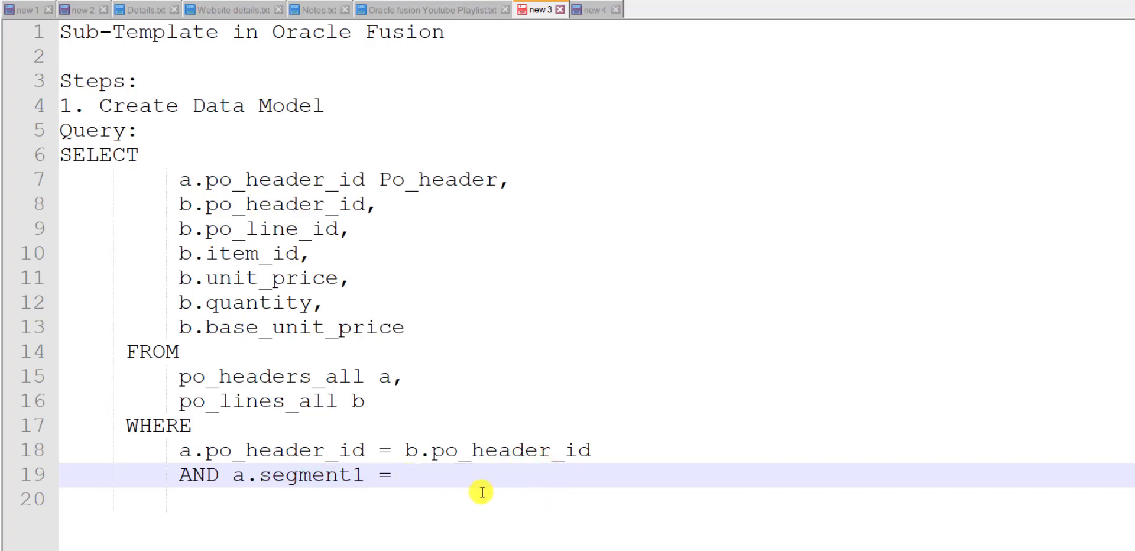
text(162352)
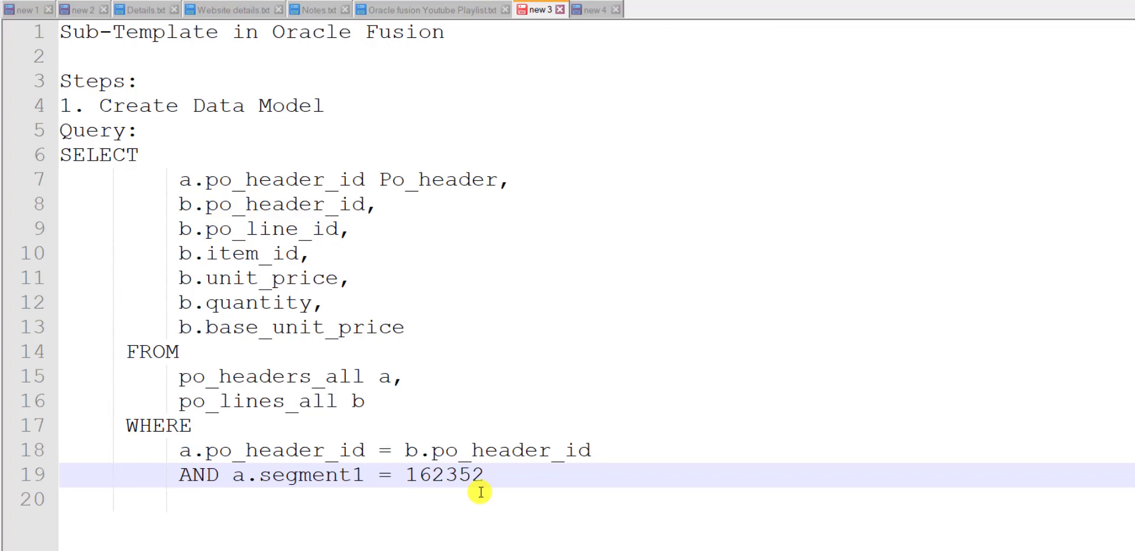
drag(507, 479, 39, 153)
key(ctrl+c)
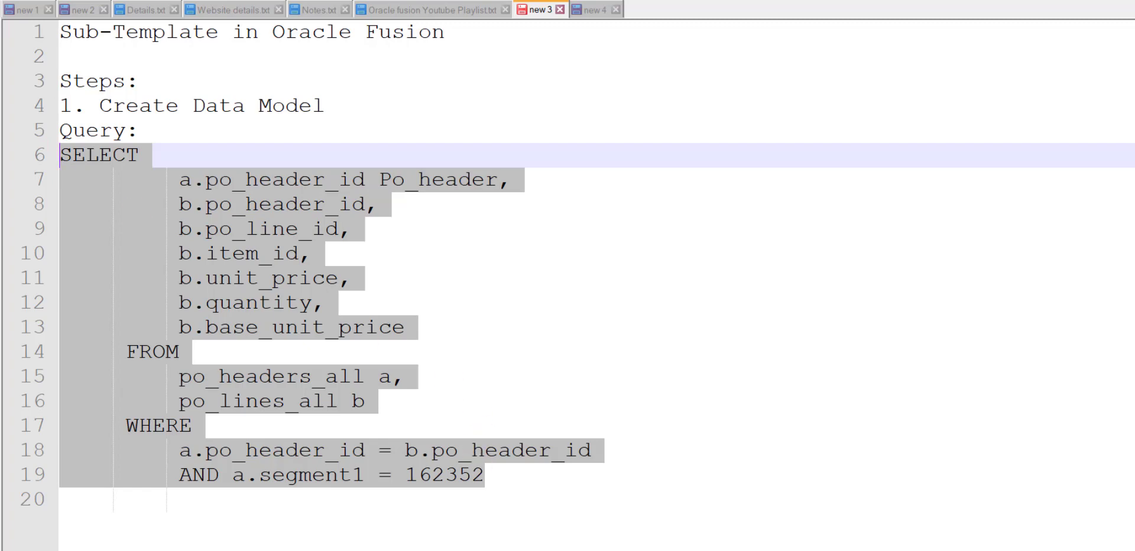
Step: Switch to Oracle Transactional Business Intelligence and create a new data model
key(alt+Tab)
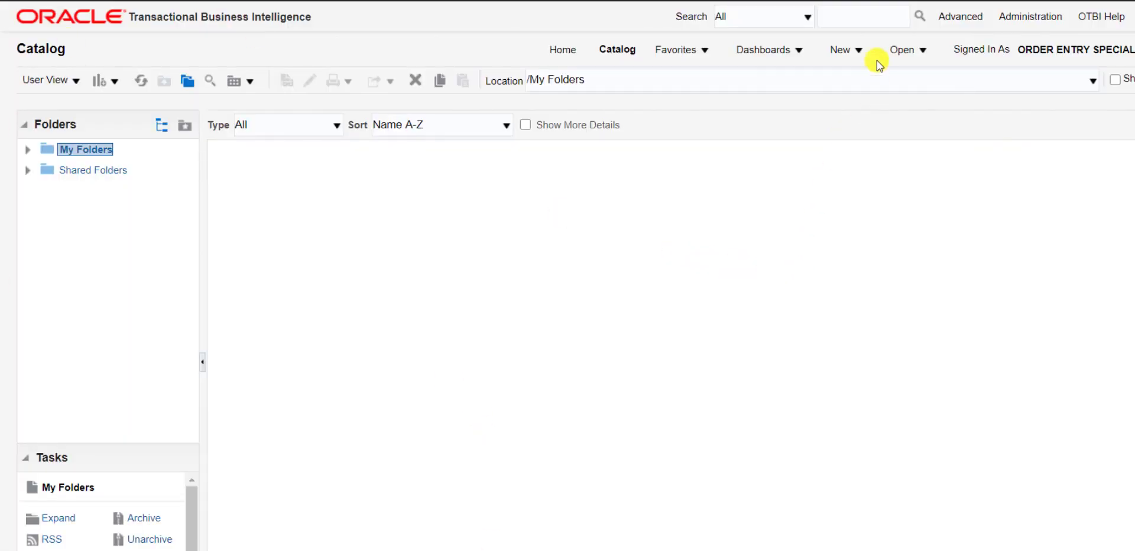
click(860, 50)
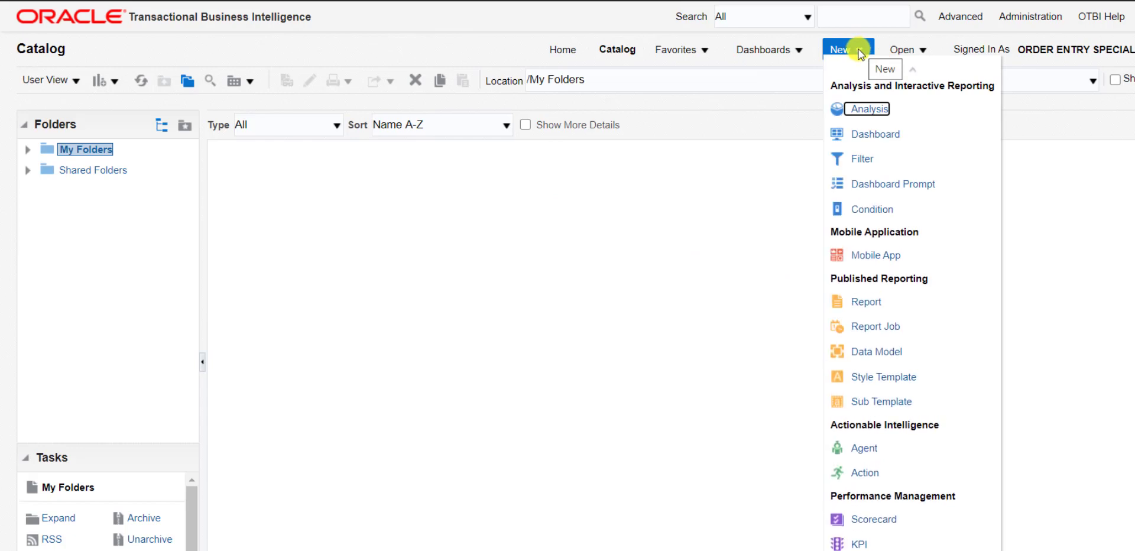
click(884, 353)
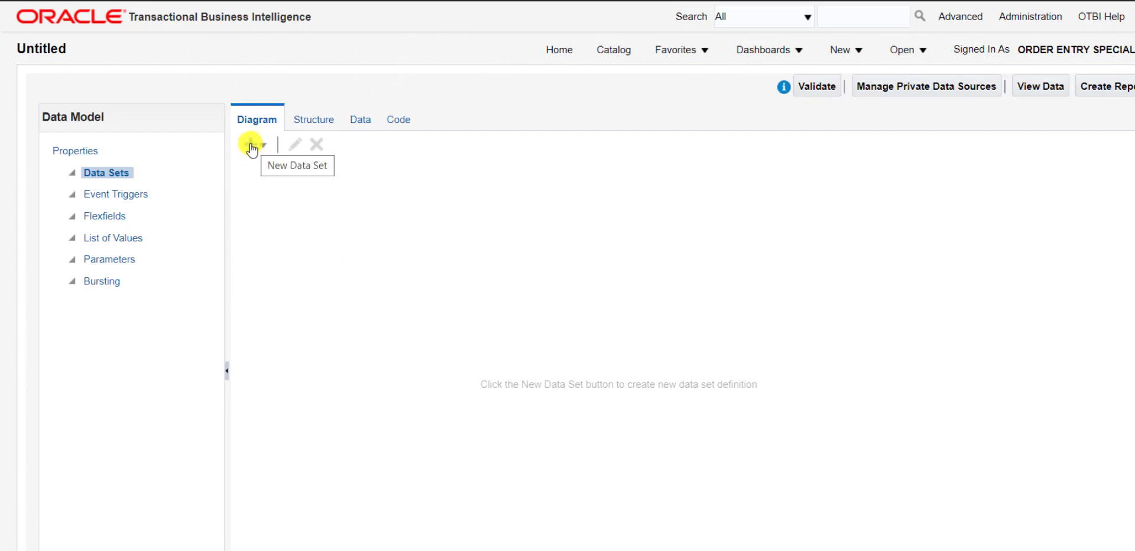
Step: Start a new SQL Query data set and paste the copied purchase order query into it
click(252, 146)
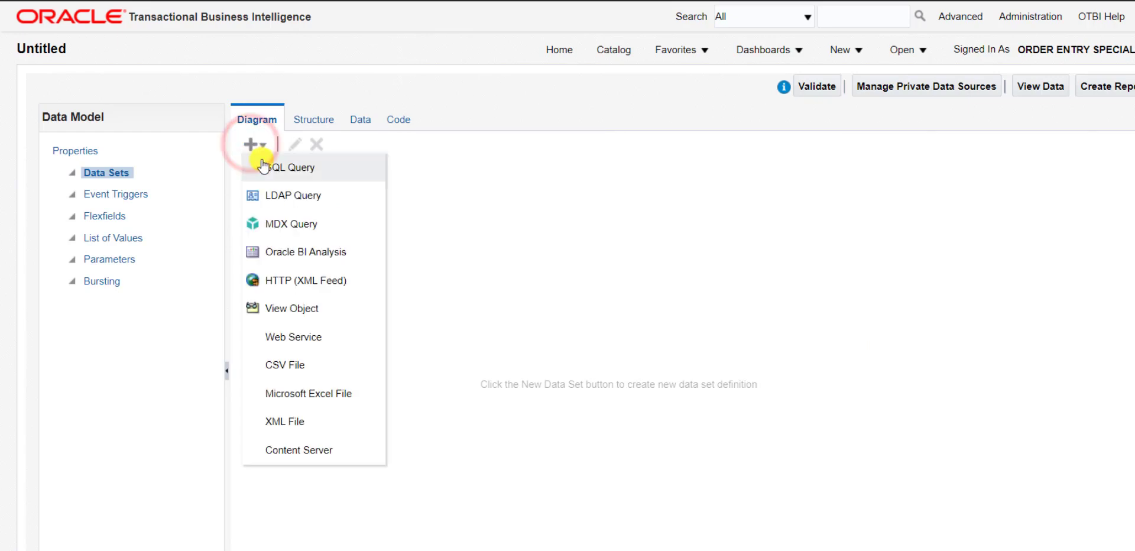
click(276, 172)
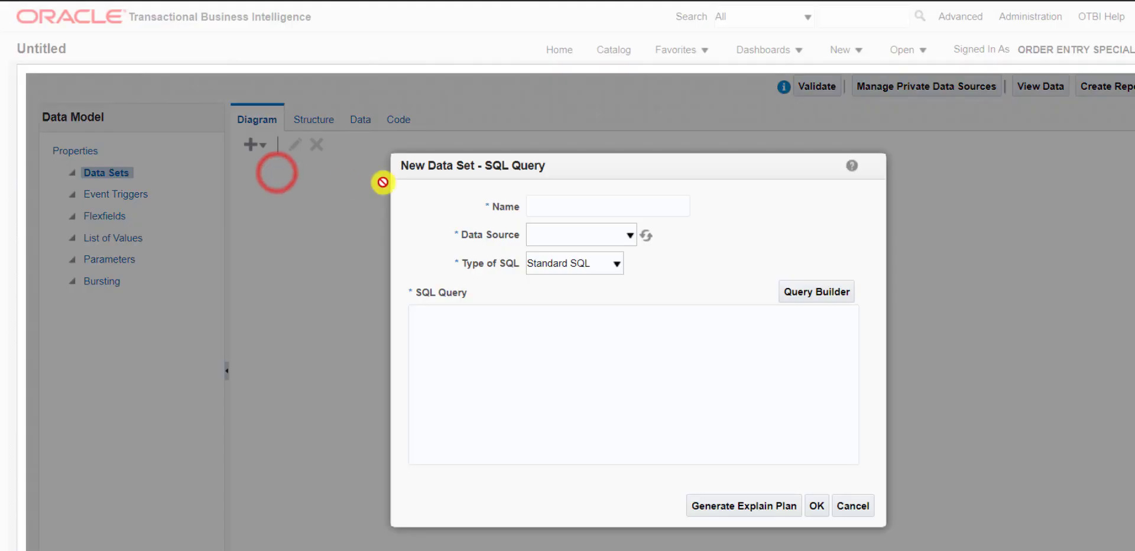
click(511, 339)
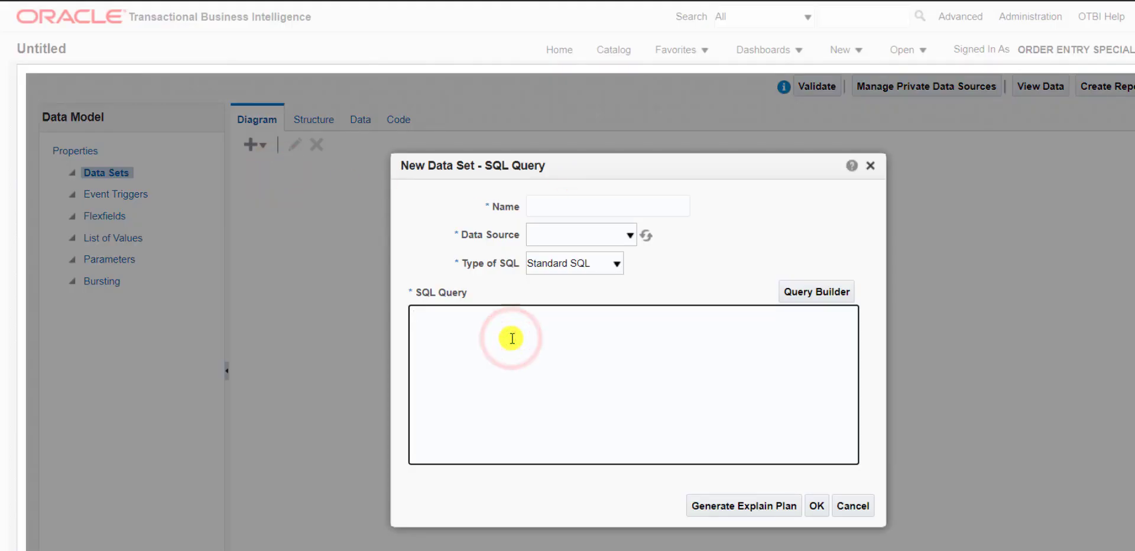
key(ctrl+v)
Step: Name the data set Sub_Template_DM, set its data source to FUSIONDB and create it
click(542, 208)
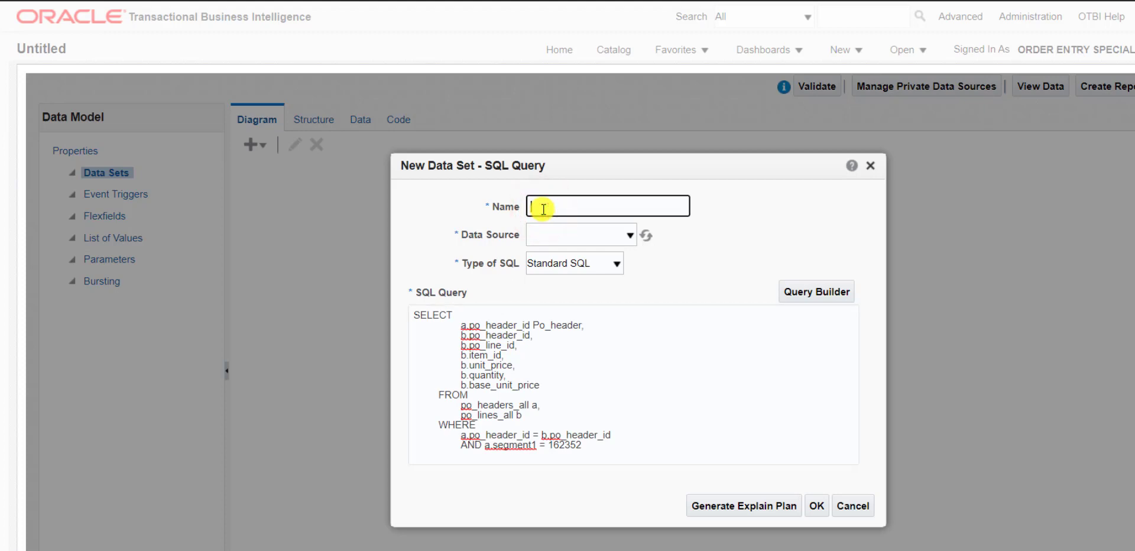
text(Sup_Template_DM)
click(584, 236)
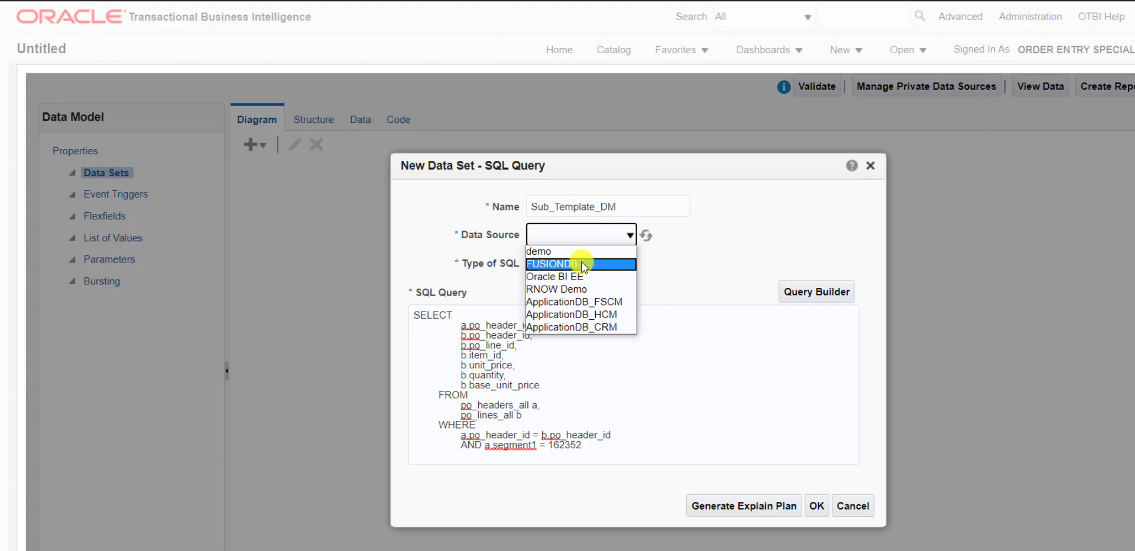
click(582, 263)
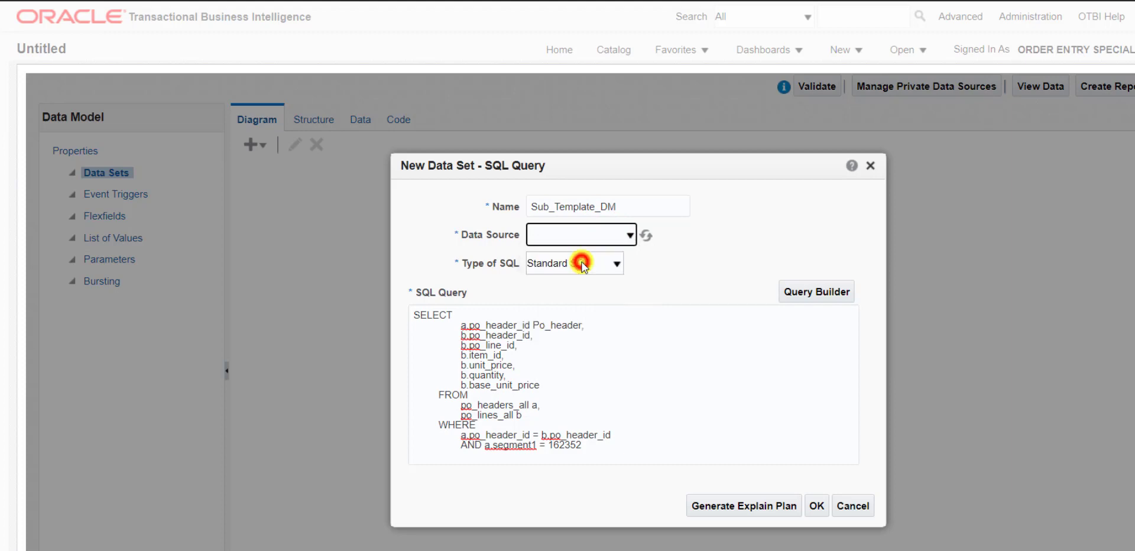
click(819, 506)
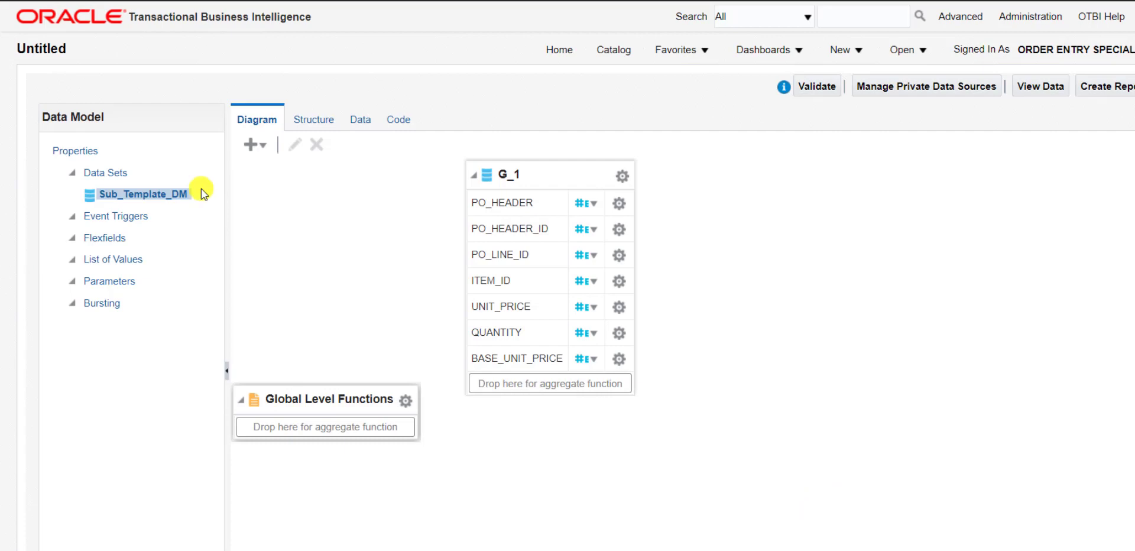
Step: Rearrange the G_1 group and the Global Level Functions block in the data model diagram
drag(538, 174, 632, 177)
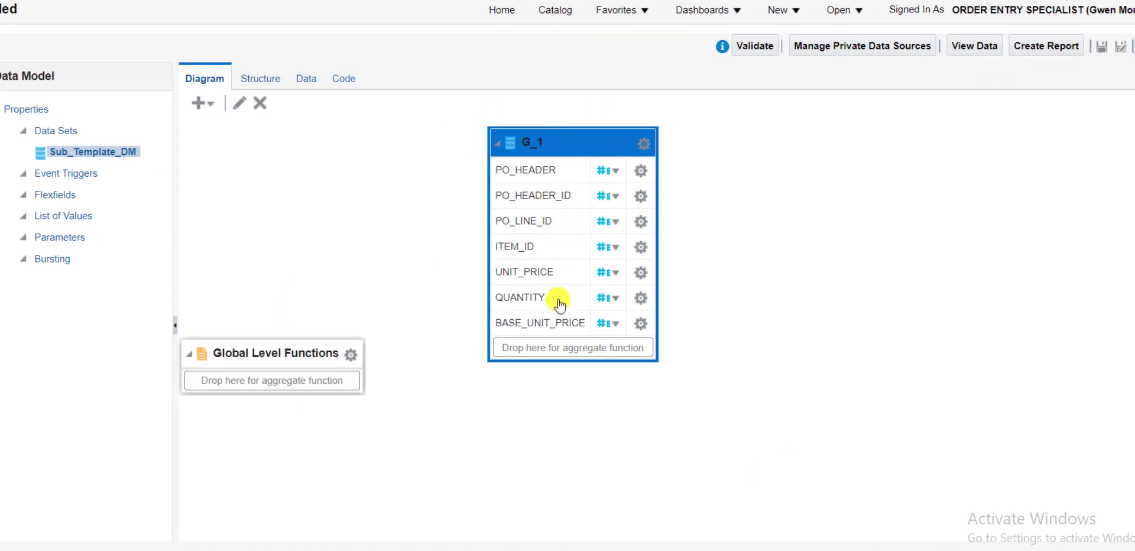
drag(289, 353, 315, 218)
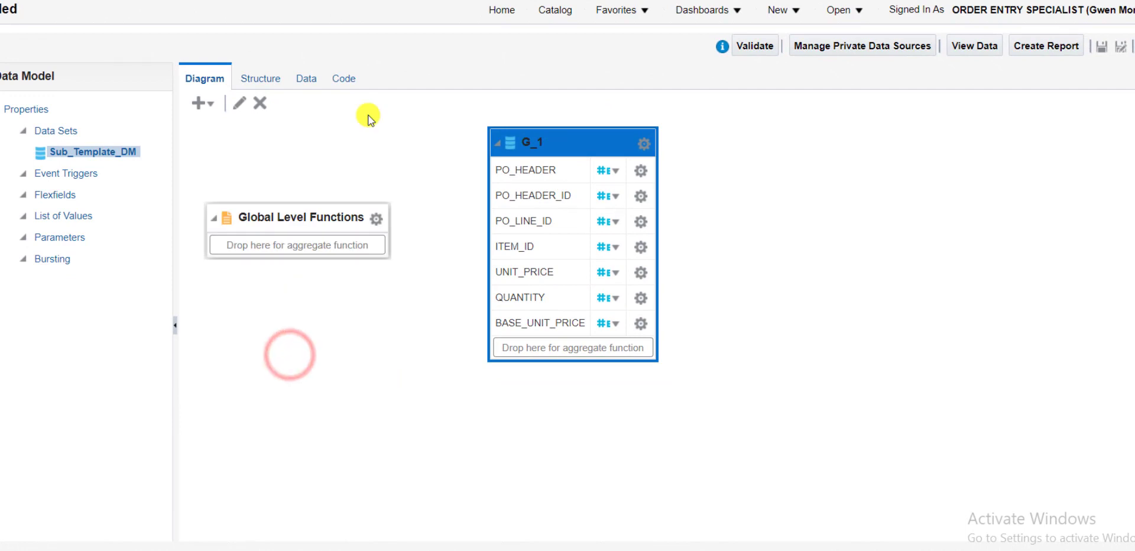
Step: Start saving the data model and create a folder named NK_Test in /Shared Folders/Custom as its location
click(1102, 48)
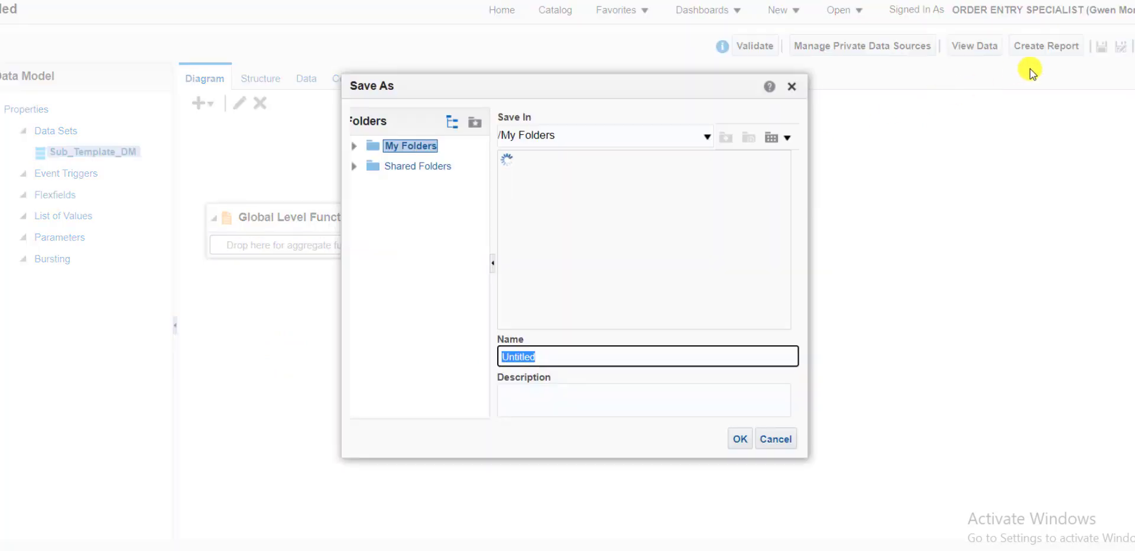
click(397, 165)
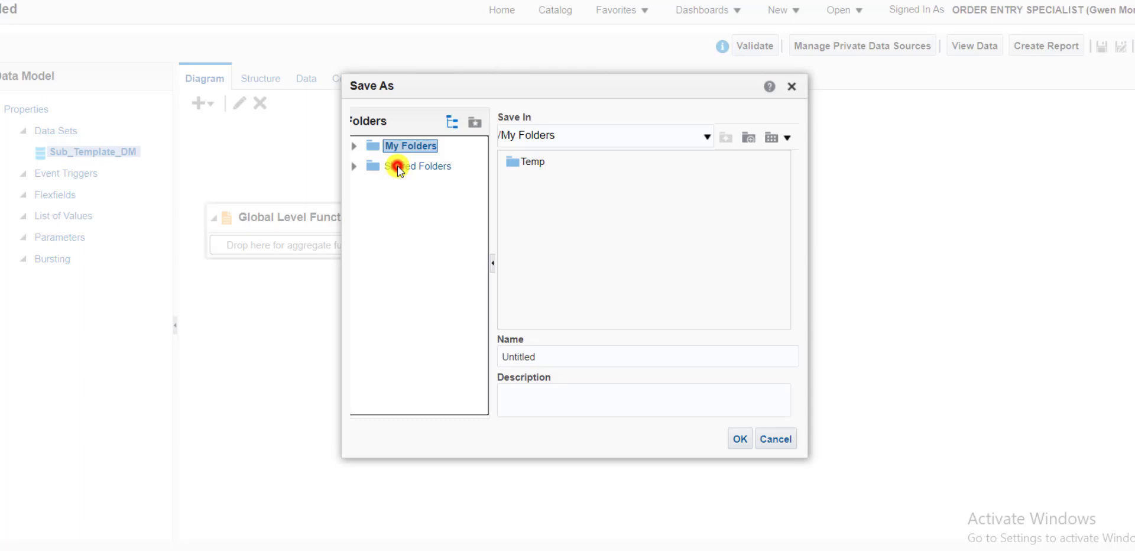
click(538, 224)
double_click(528, 224)
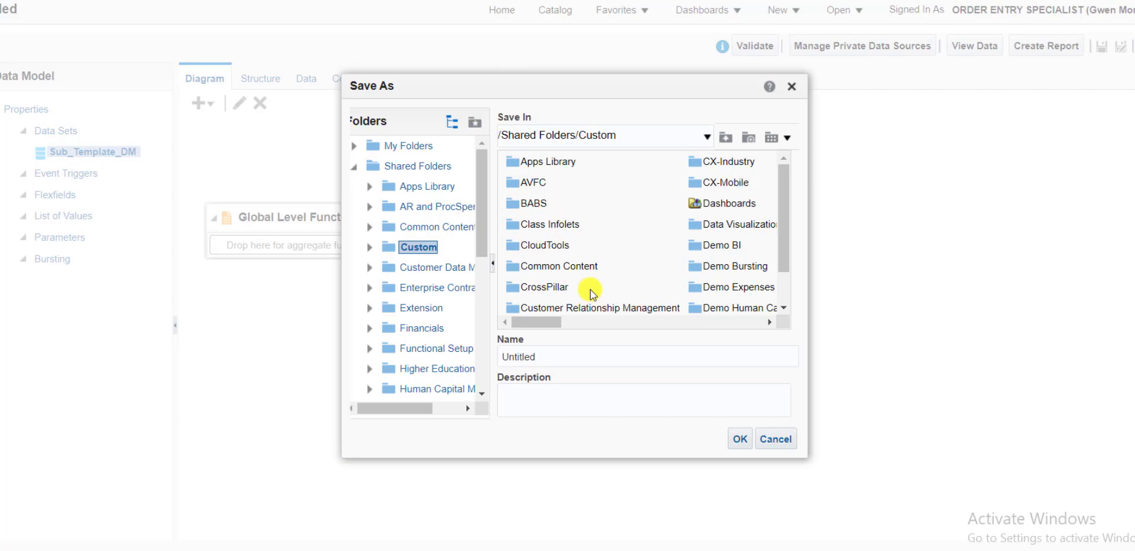
click(748, 138)
text(NK)
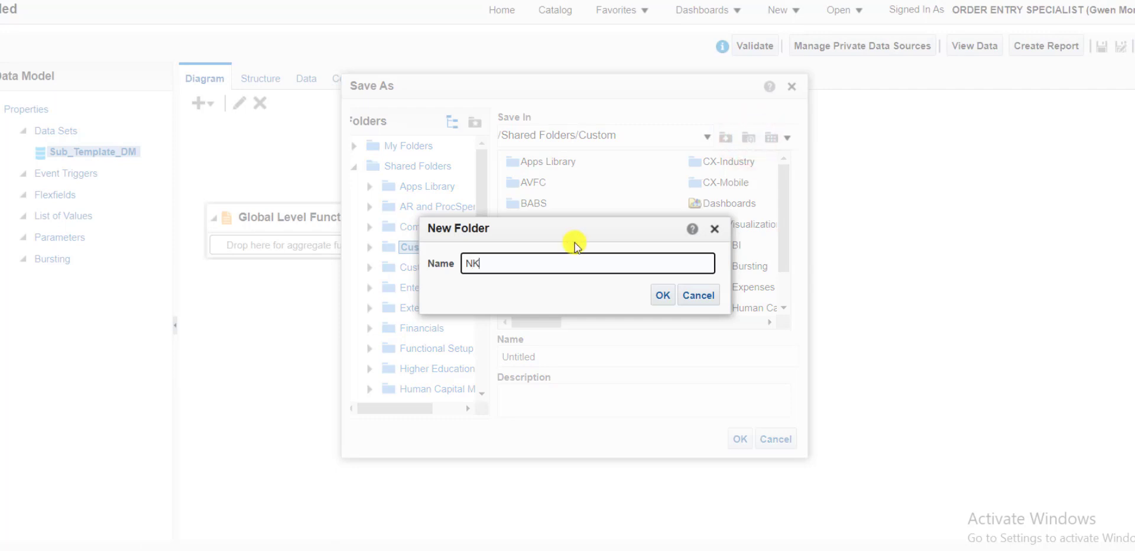
text(_final)
click(669, 301)
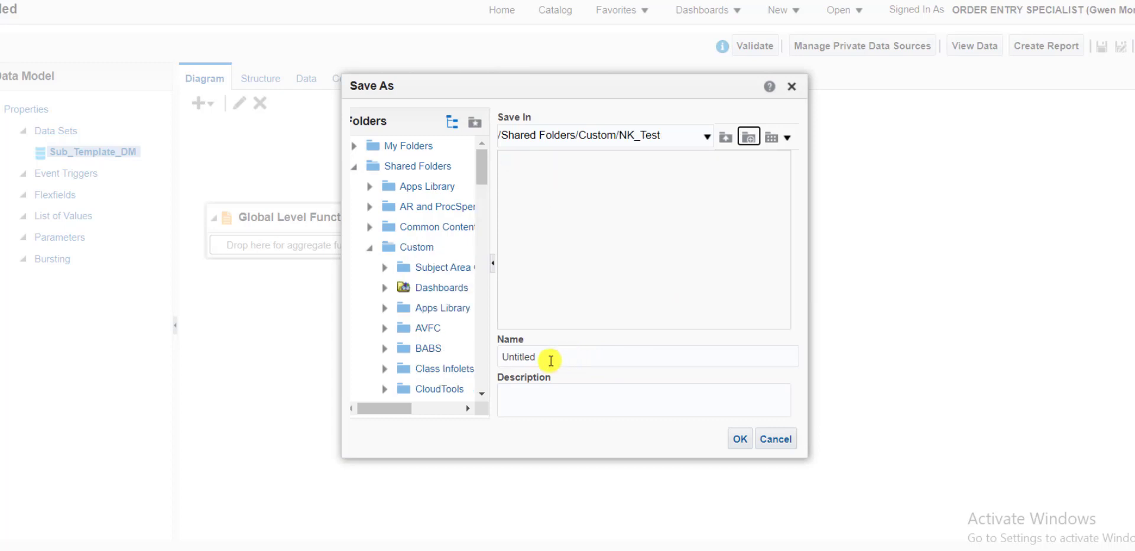
Step: Save the data model as Sub_Template_DM in the NK_Test folder, with Sub_Template_DM as its description too
double_click(551, 359)
text(Sub_Template_DM)
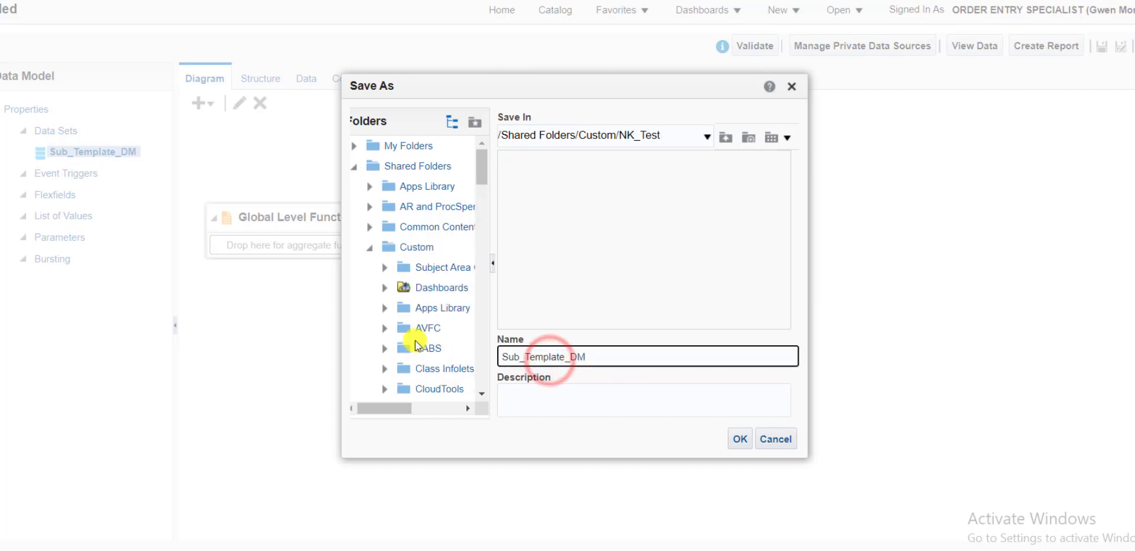
click(602, 355)
key(ctrl+a)
click(569, 420)
text(Sub_Template_DM)
click(738, 439)
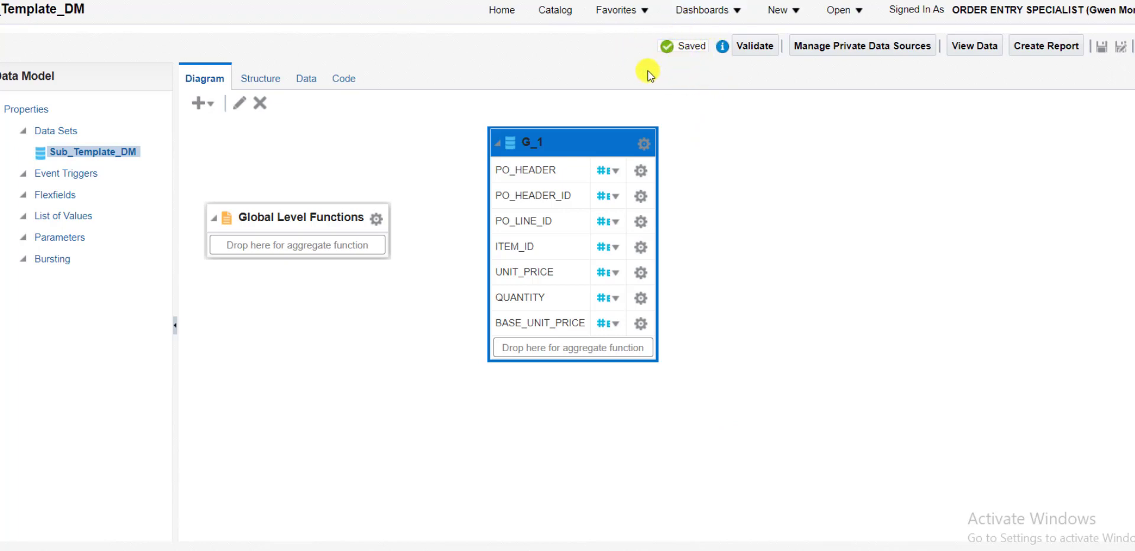
Step: Generate the data model's data output and save it as sample data
click(306, 81)
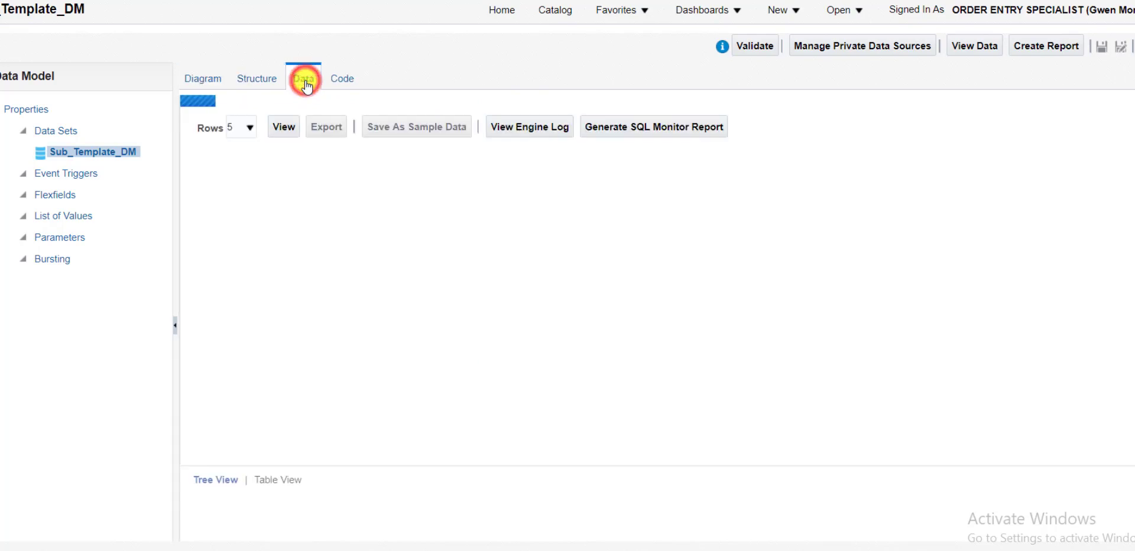
click(285, 115)
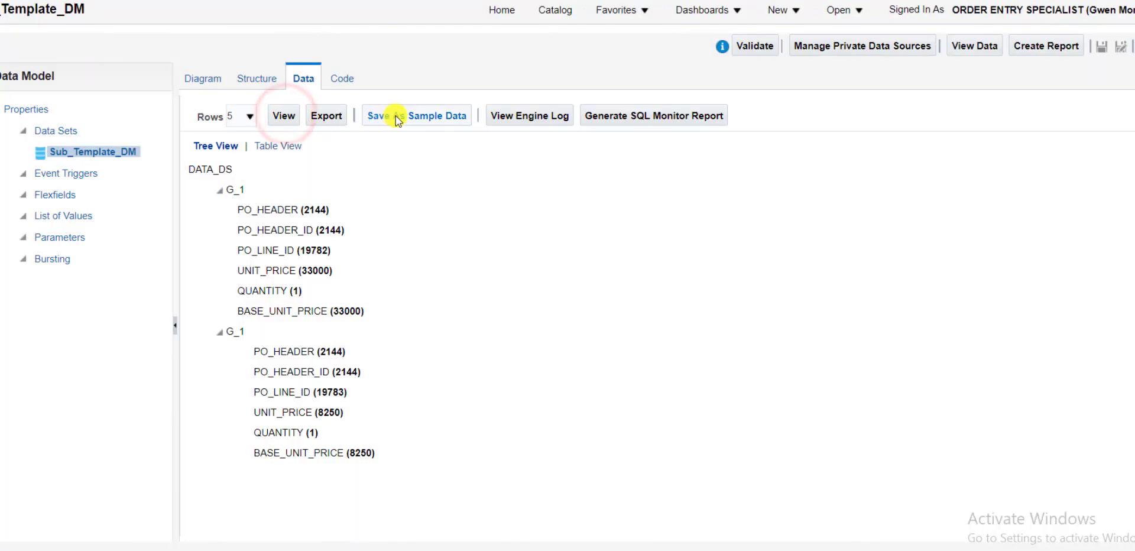
click(399, 120)
key(Return)
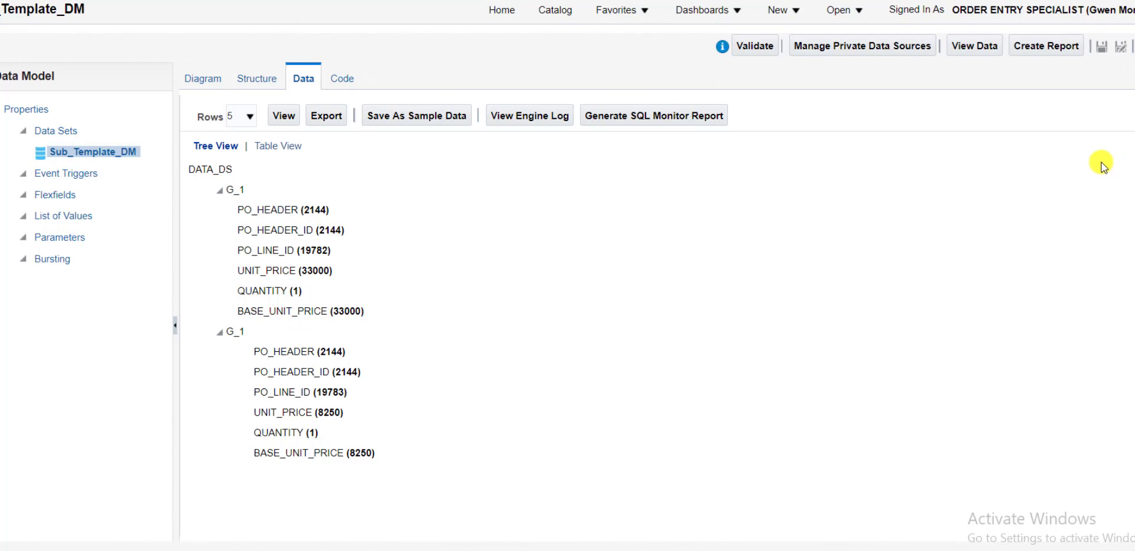
Step: Switch to the notes file and add the line "2. Create Layout and Template." below the query
key(alt+Tab)
click(414, 483)
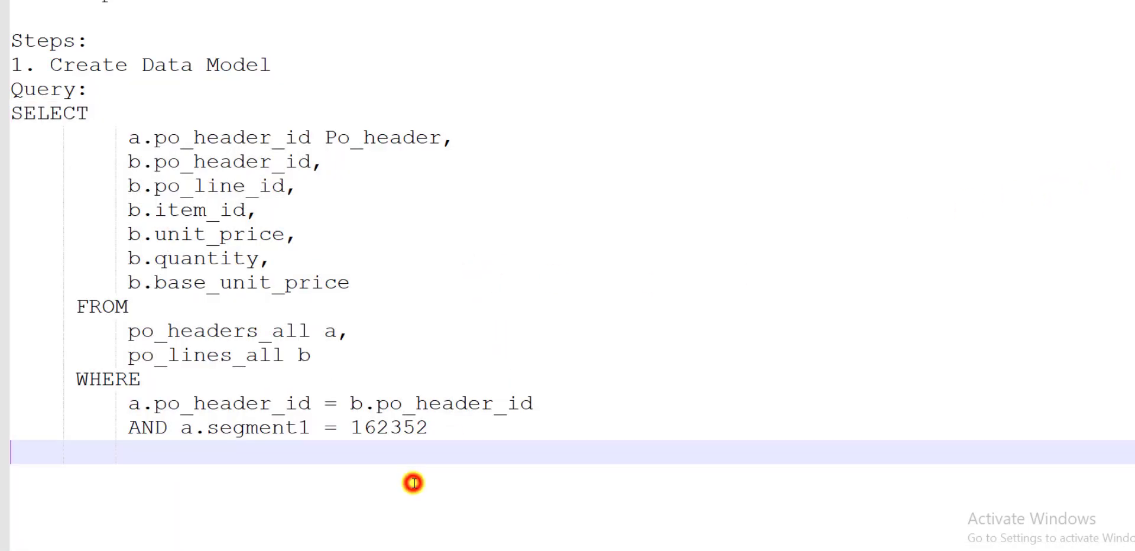
key(Return)
key(Return)
text(2. Create Layout and )
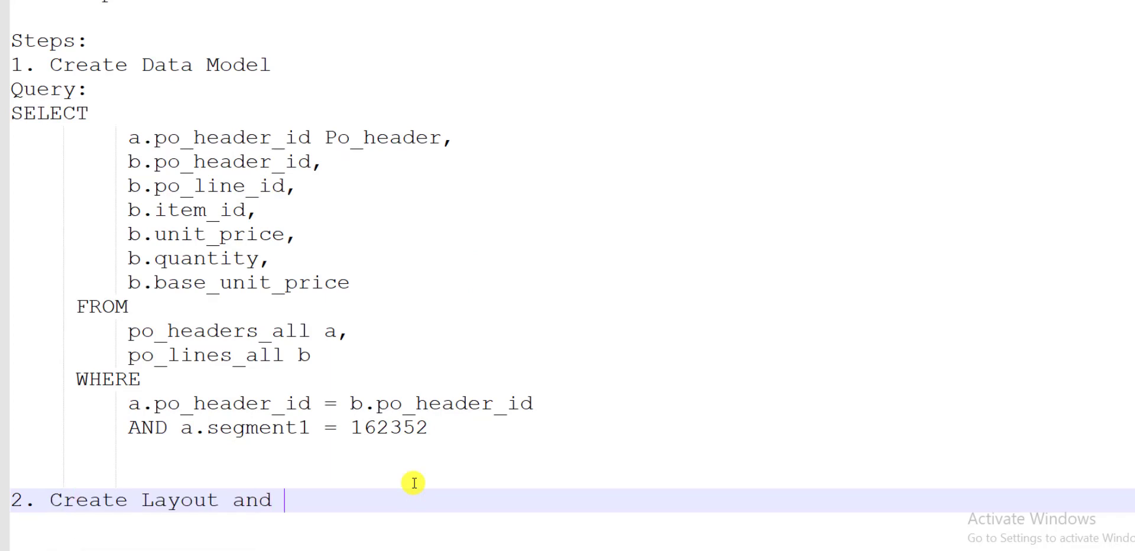
text(Template.)
key(Return)
Step: Back in the browser, create a report from the data model, skip the guided wizard and choose Sub_Template_DM from NK_Test as its data model
key(alt+Tab)
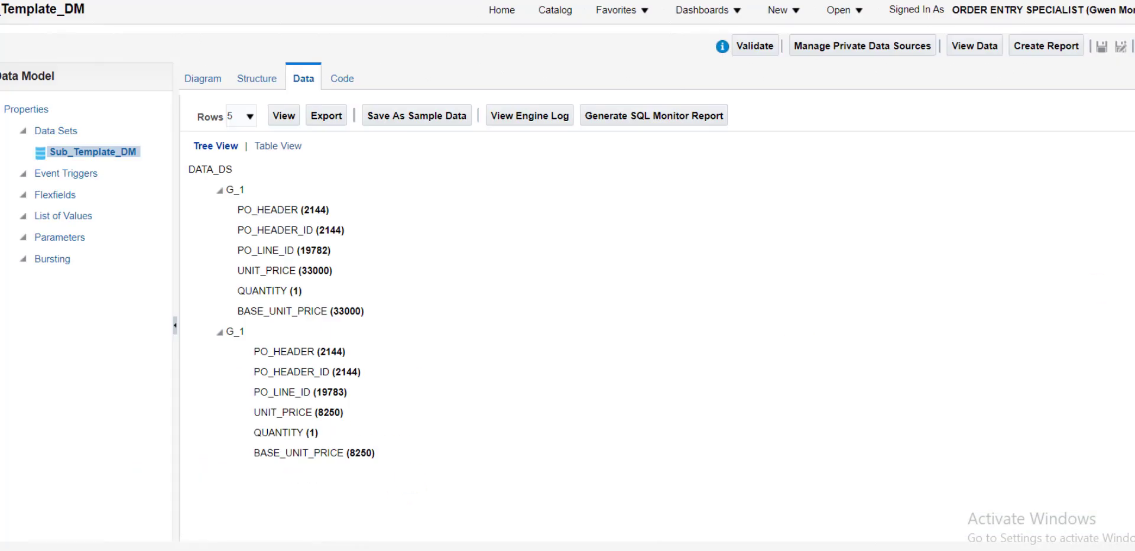
click(1034, 49)
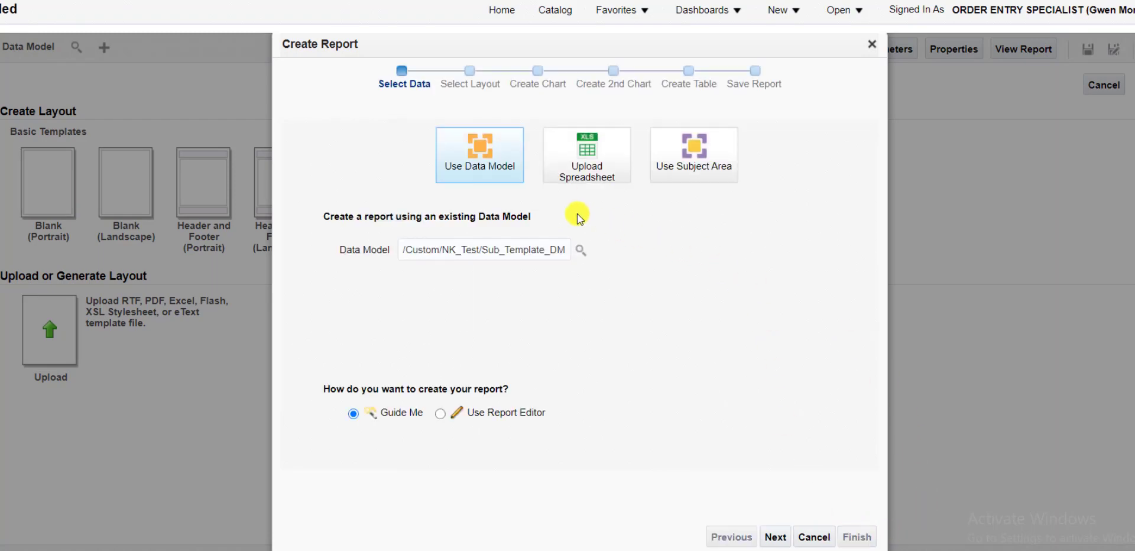
click(815, 538)
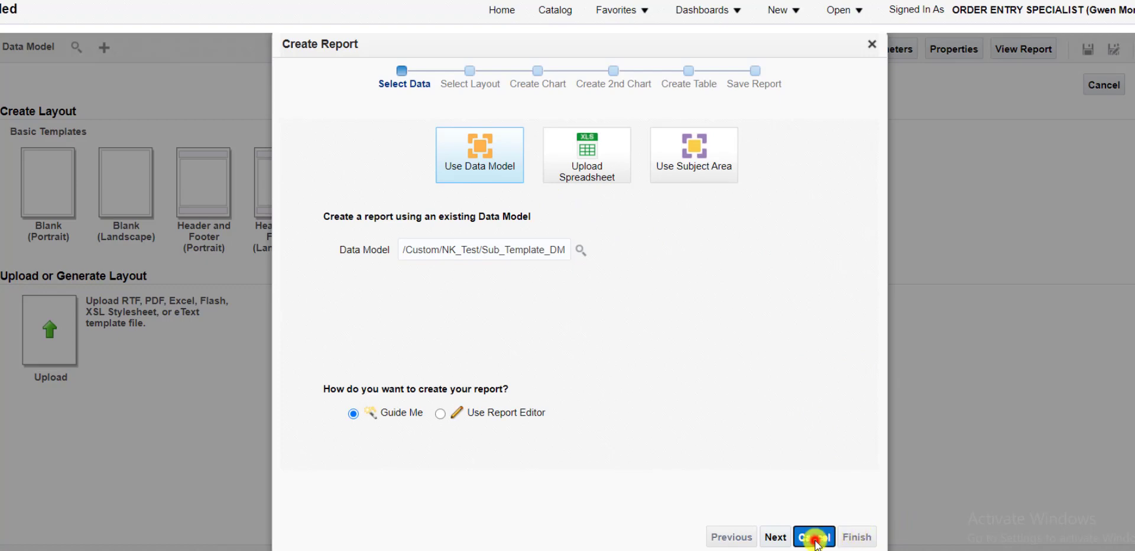
click(649, 37)
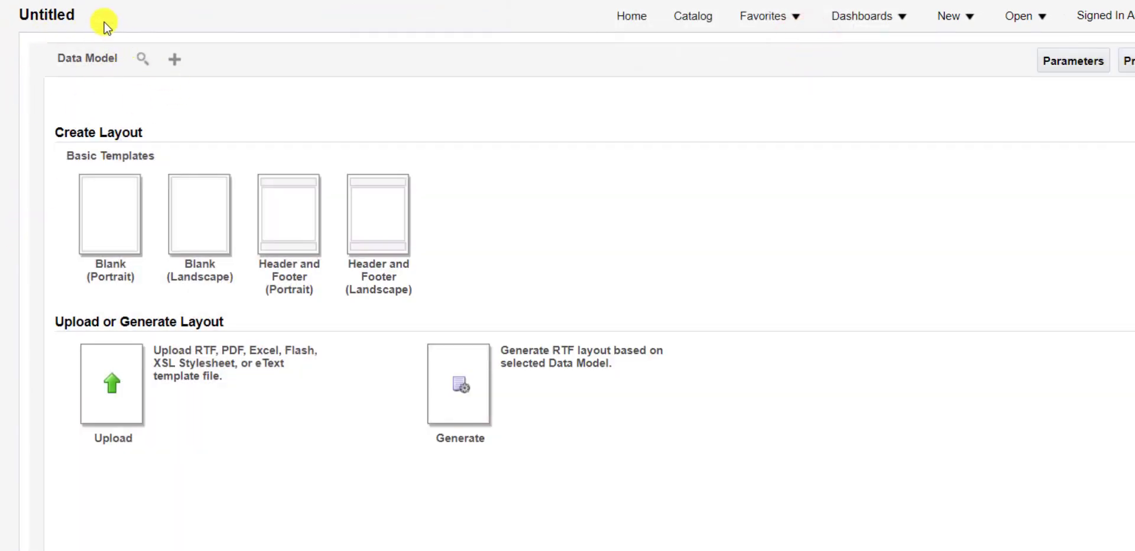
click(143, 62)
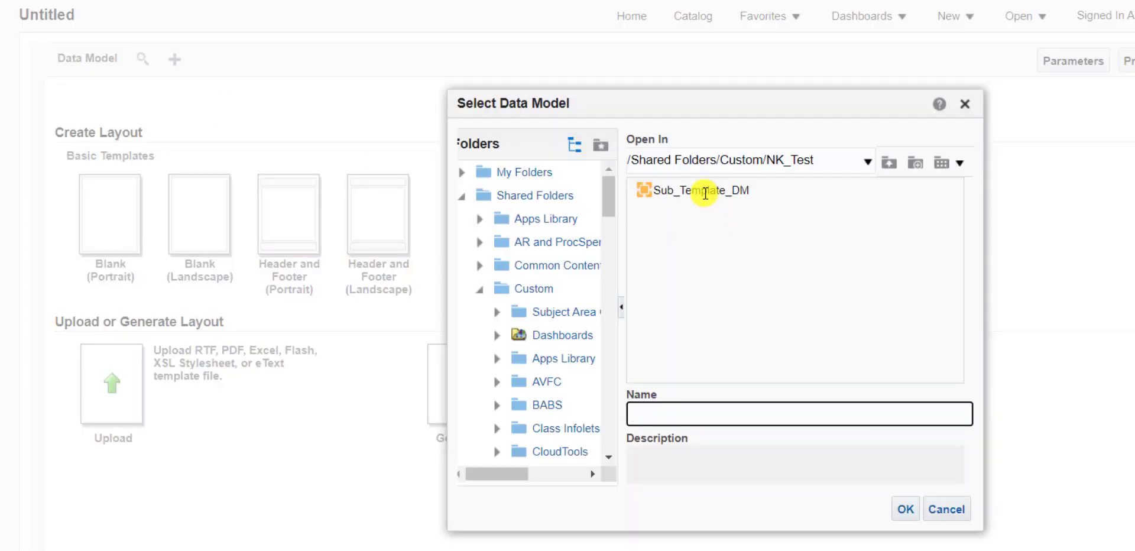
click(700, 191)
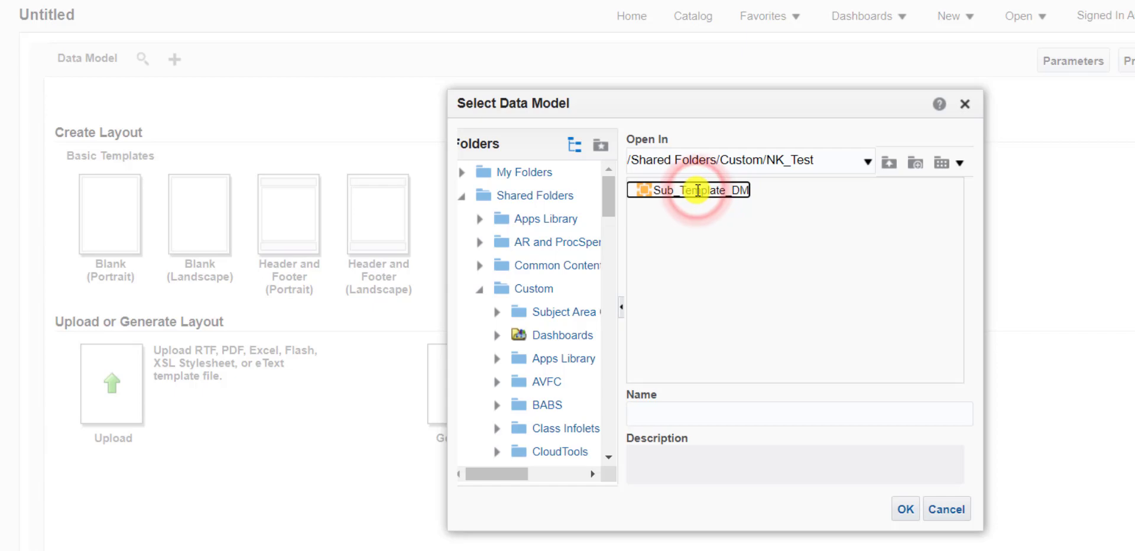
double_click(698, 190)
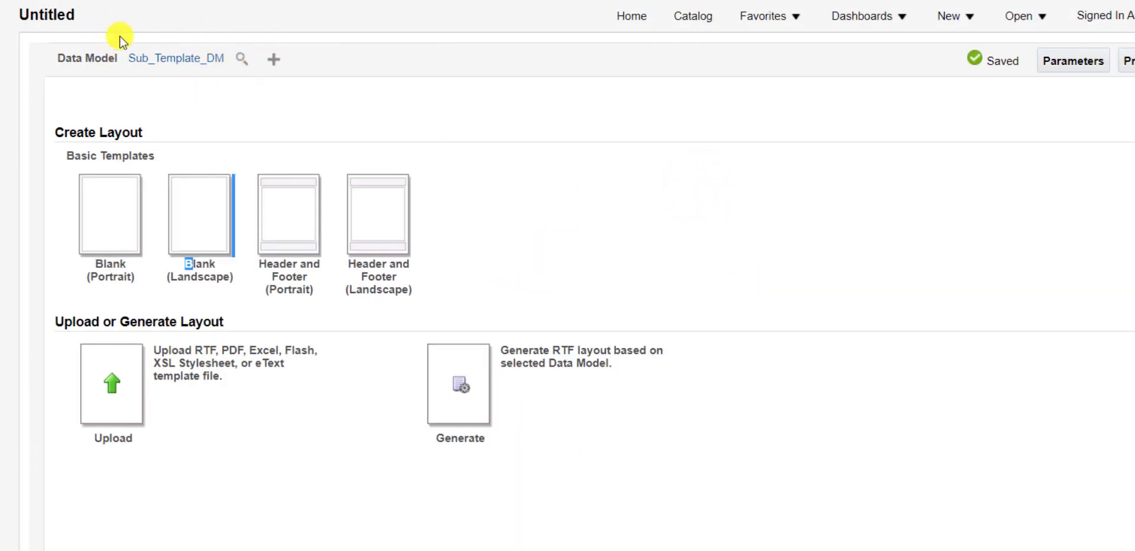
Step: Generate an RTF layout from the data model with the template name SUb_TEMP_LAYOUT
click(461, 388)
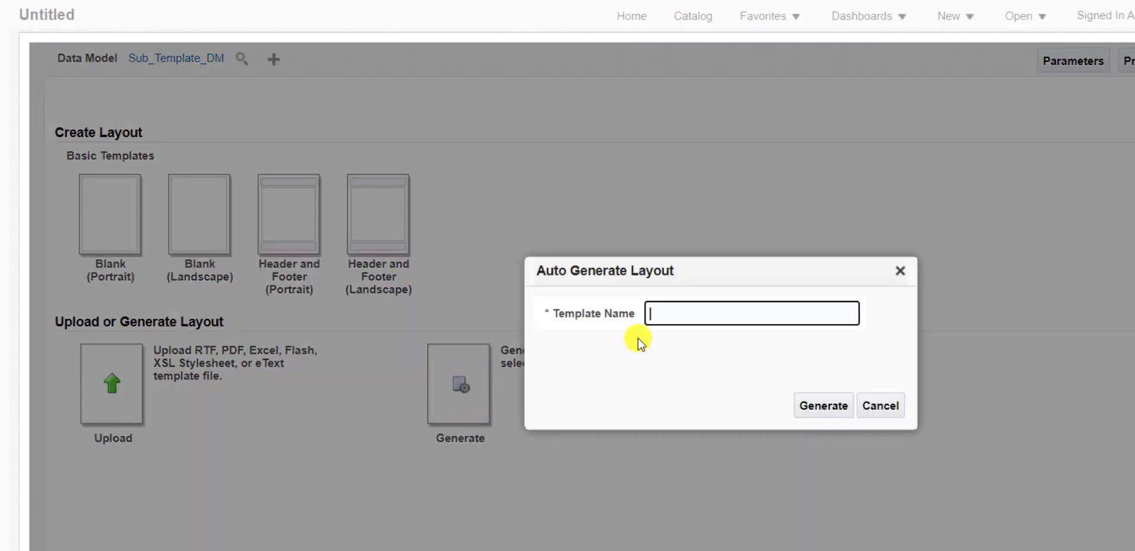
click(666, 316)
text(SUb_TEMP_LAYOUT)
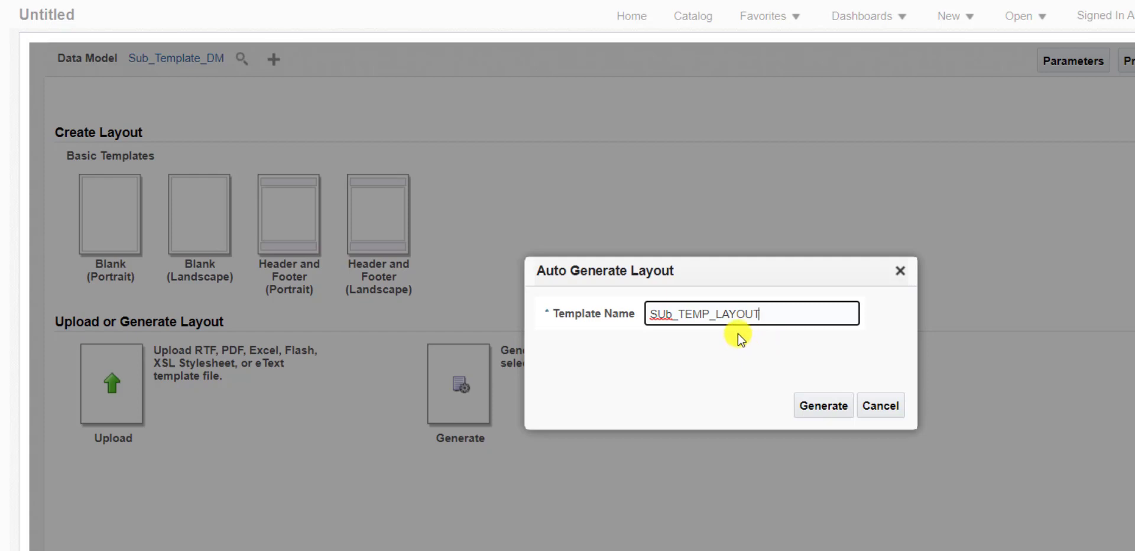
click(819, 408)
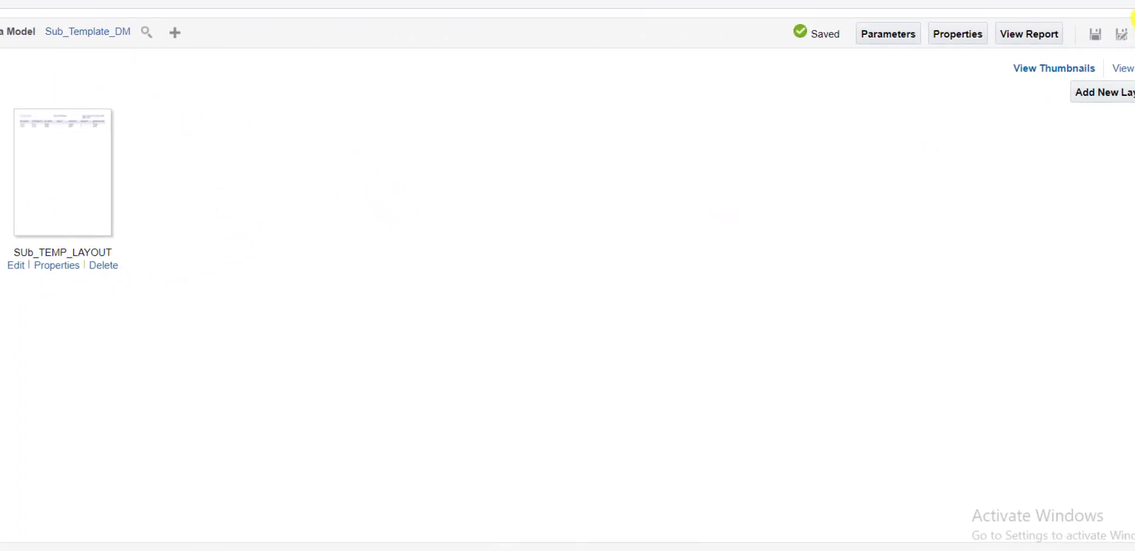
Step: Save the report in /Shared Folders/Custom/NK_Test as SUB_TEMPLATE_Layout, using the same text as its description
click(1095, 36)
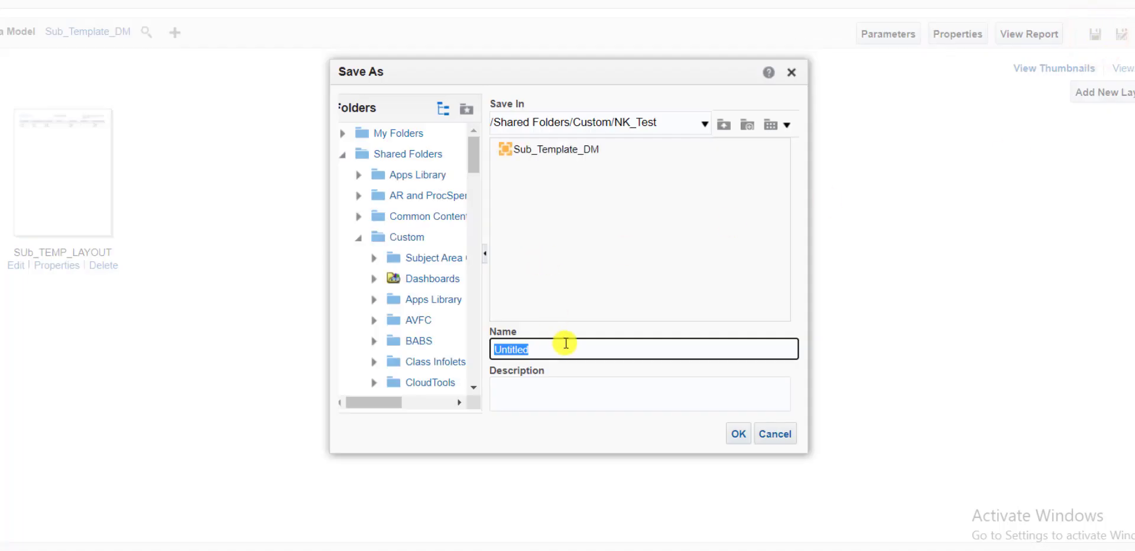
text(SUB_TEMPLATE_Layout)
key(ctrl+a)
key(ctrl+c)
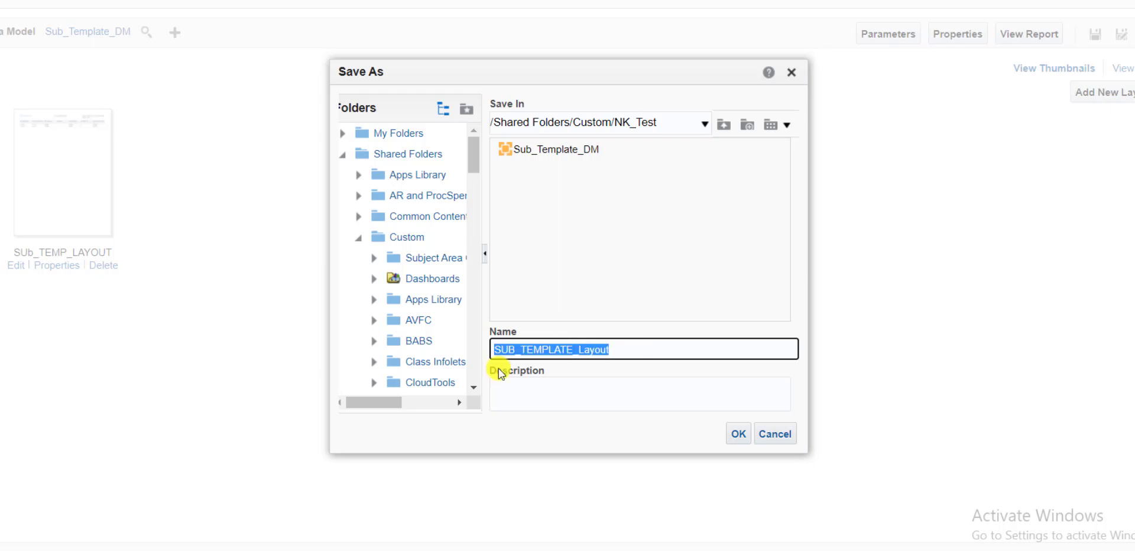
click(595, 391)
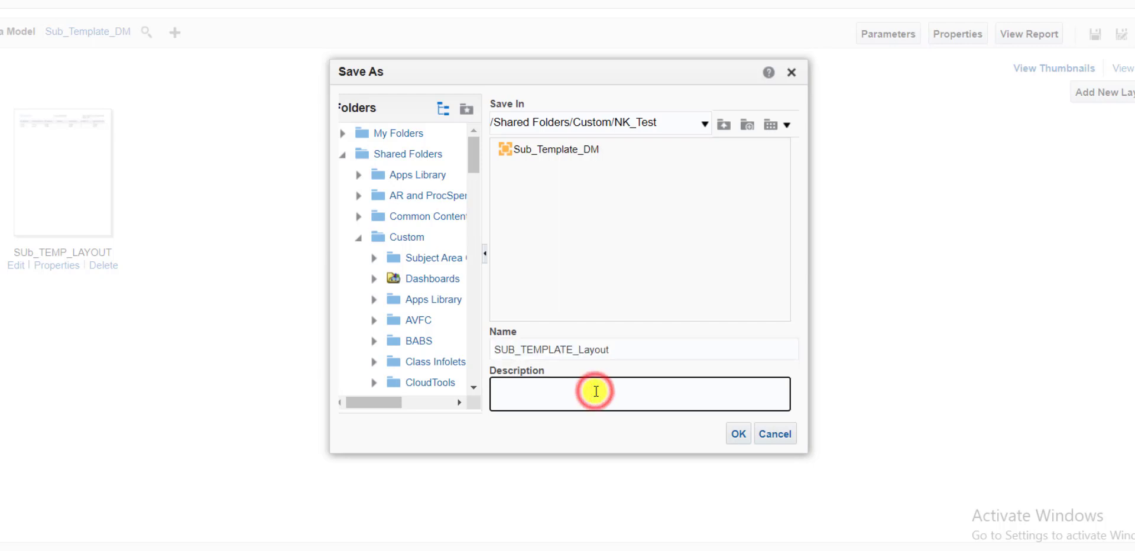
key(ctrl+v)
click(731, 434)
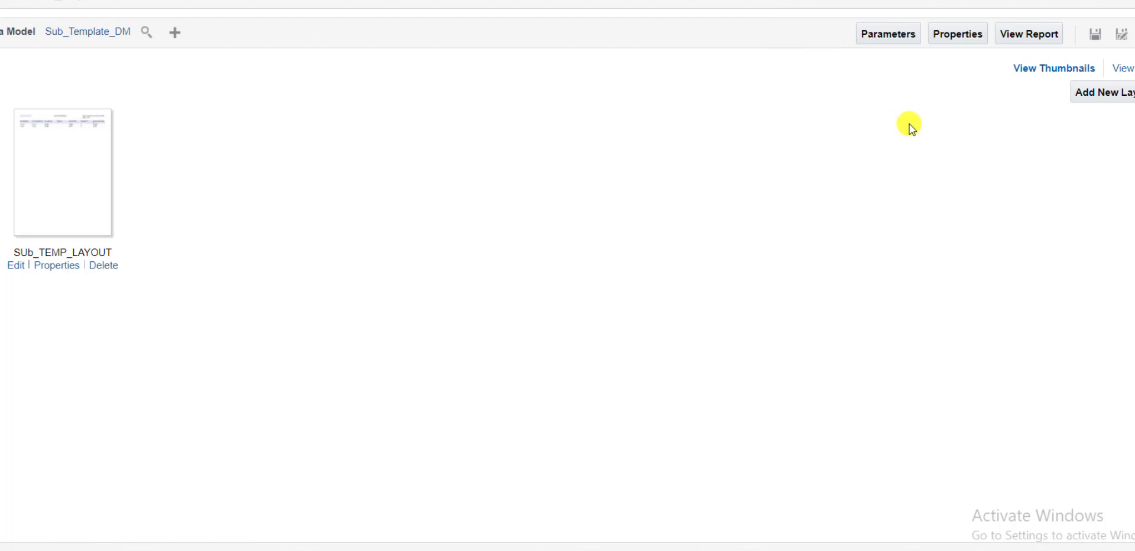
Step: View the report output with the generated layout and look at the available output formats
click(1015, 35)
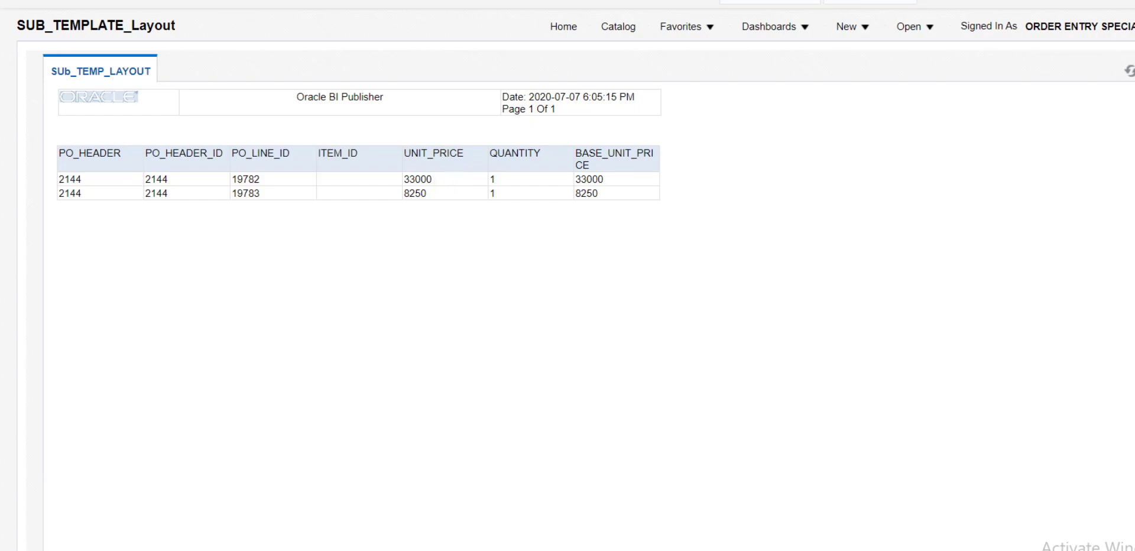
click(1130, 71)
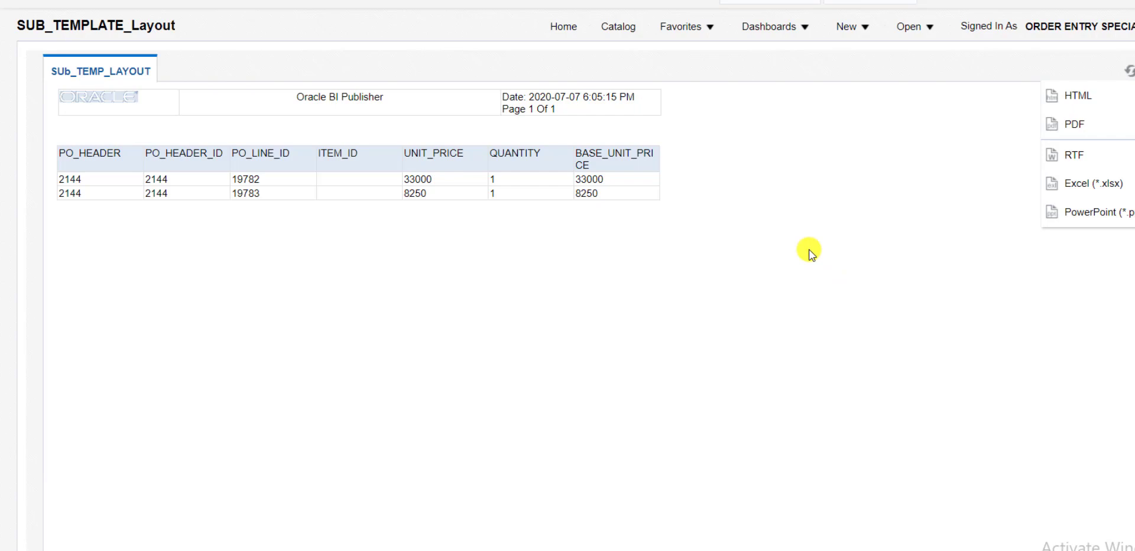
click(796, 207)
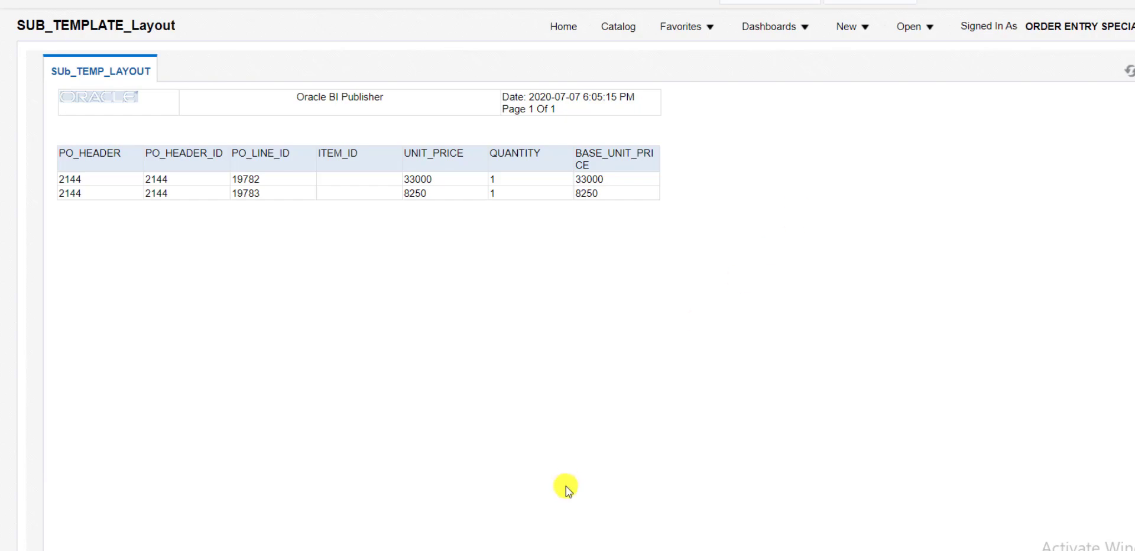
Step: Switch to the notes file and add the line "3. Create Sub Template."
key(alt+Tab)
text(C)
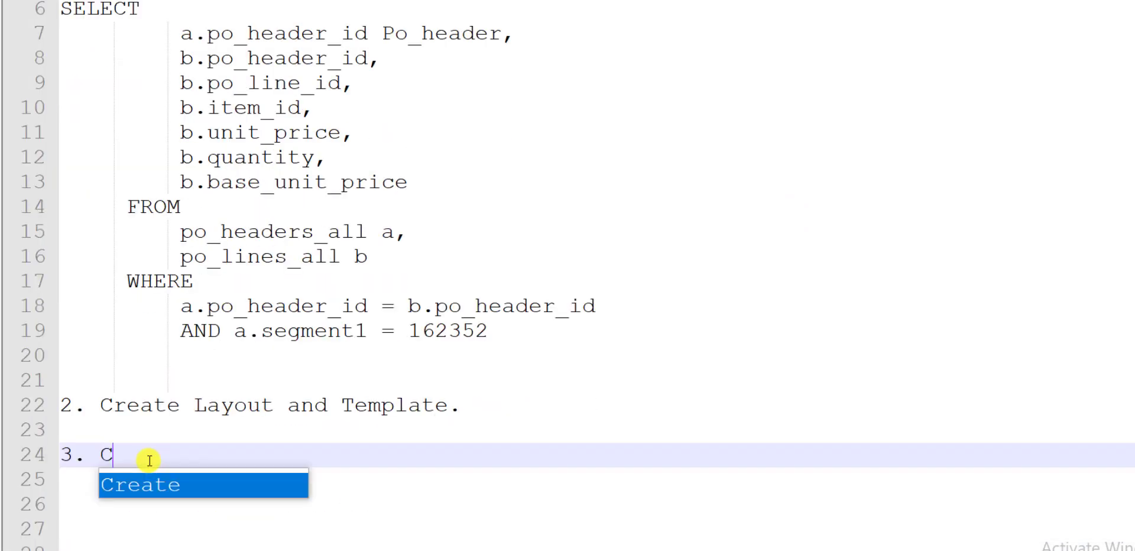
text(reate Sub Template.)
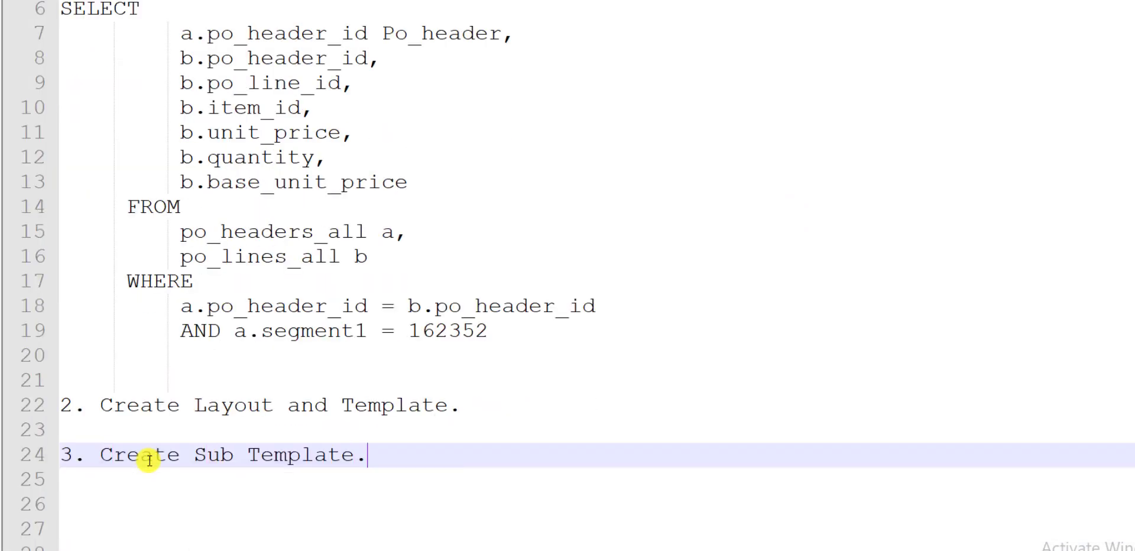
Step: Switch to the blank Word document and write the opening tag <?Template:ORACLE?> on its first line
key(alt+Tab)
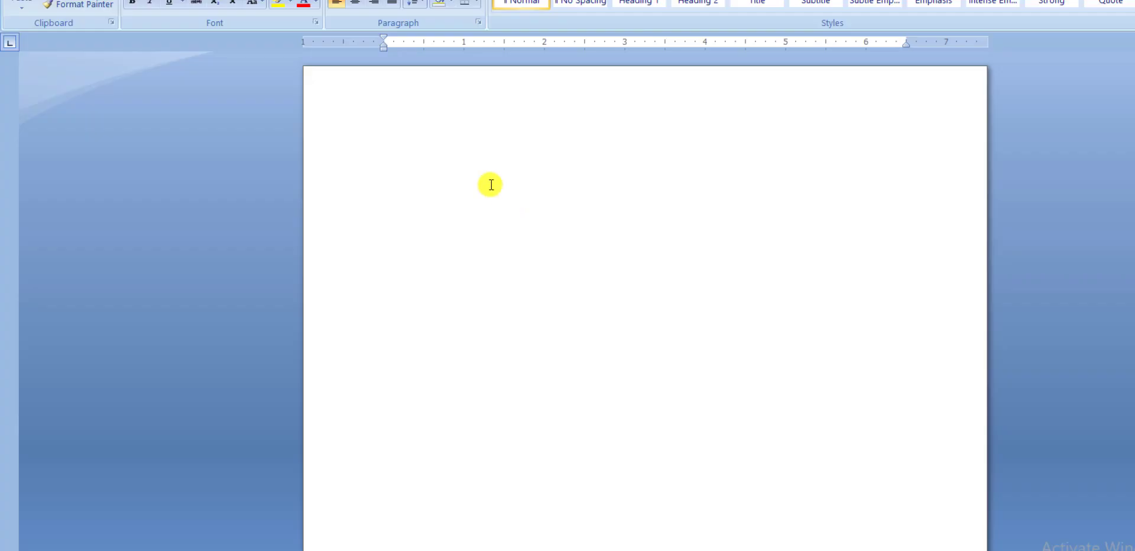
click(462, 144)
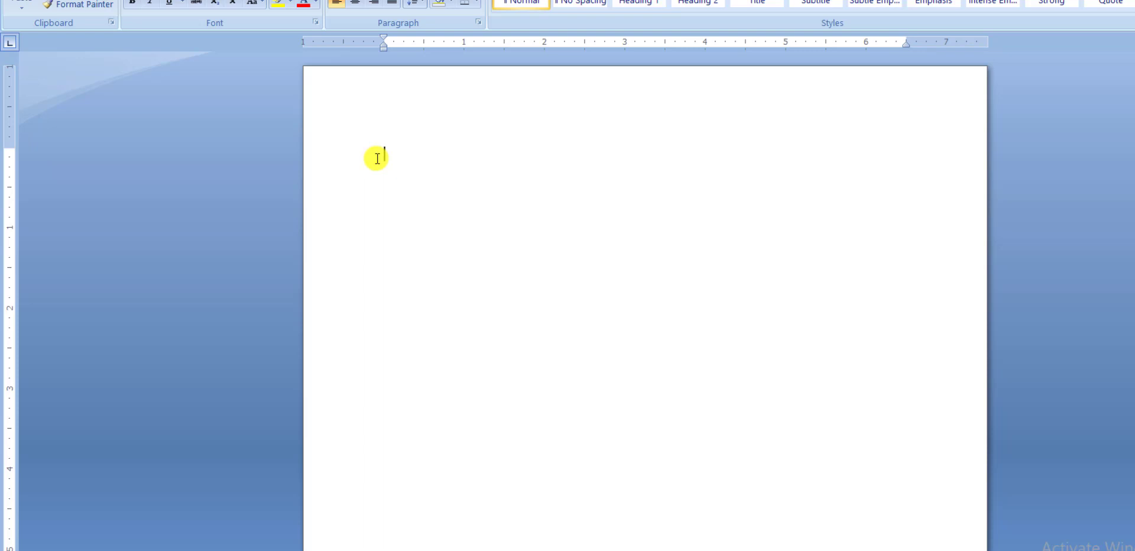
text(??>)
key(Left)
text(Template:)
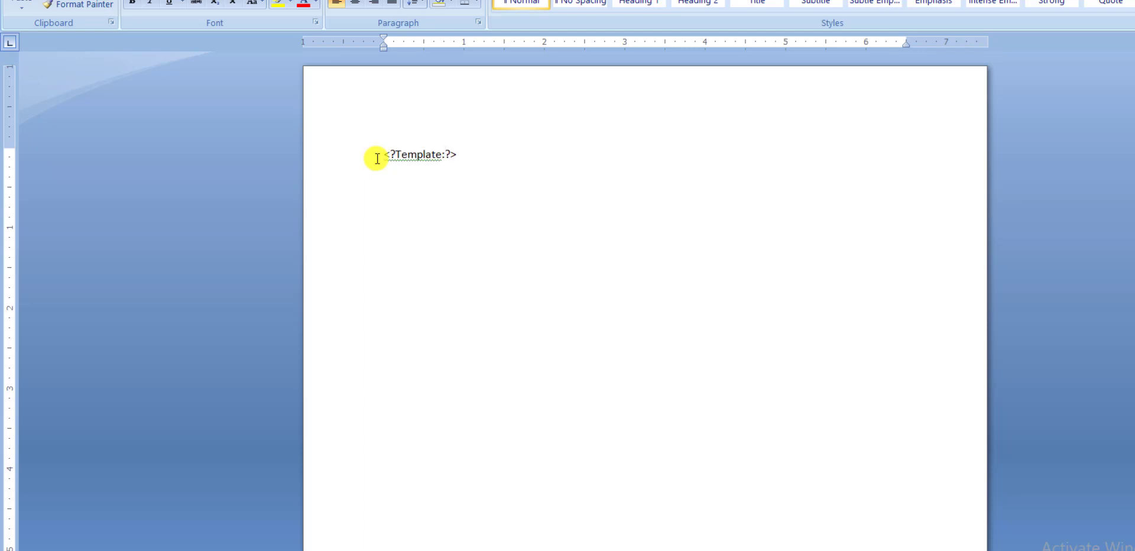
text(ORACLE)
Step: Write the closing tag <?end template?> a few lines below the opening template tag
key(Return)
key(Return)
key(Return)
text(<>)
key(Left)
text(??)
key(Left)
text(end template)
Step: Write the placeholder LOGO between the template tags and copy the complete sub-template text into the notes file under item 3
click(435, 191)
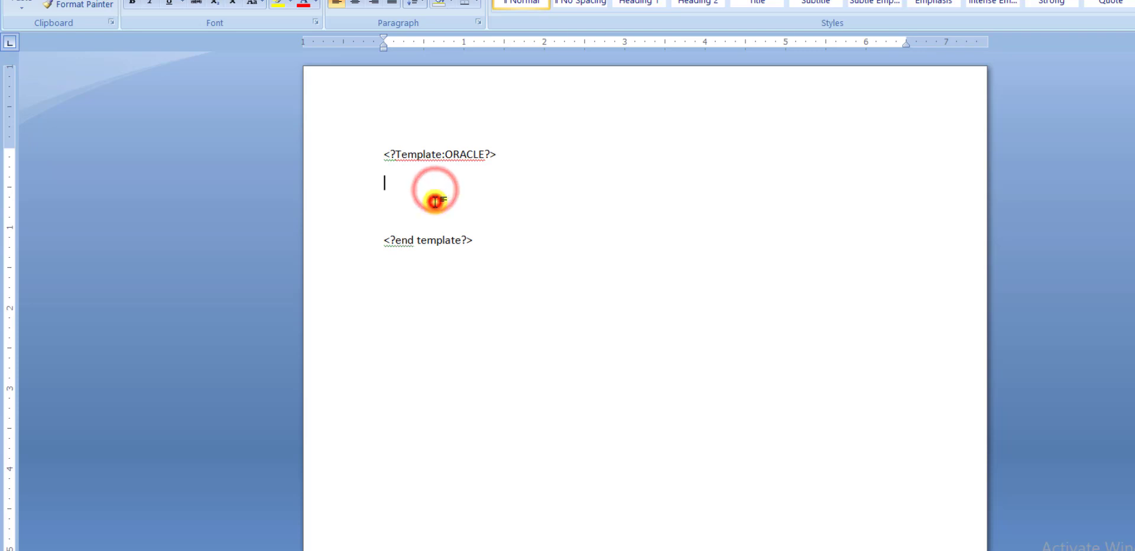
key(Return)
text(LOGO)
drag(495, 265, 385, 158)
key(ctrl+c)
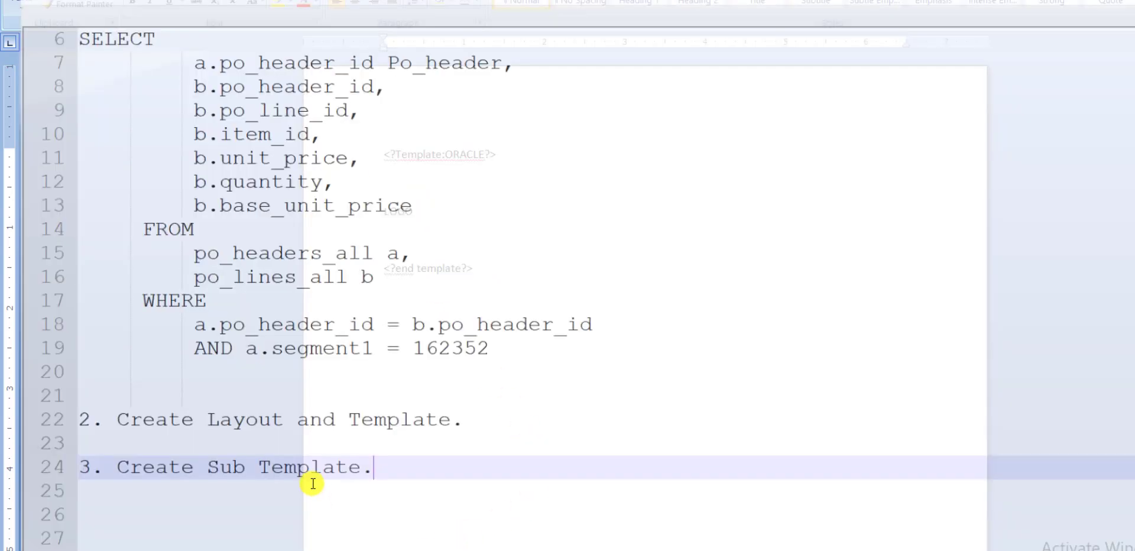
click(431, 549)
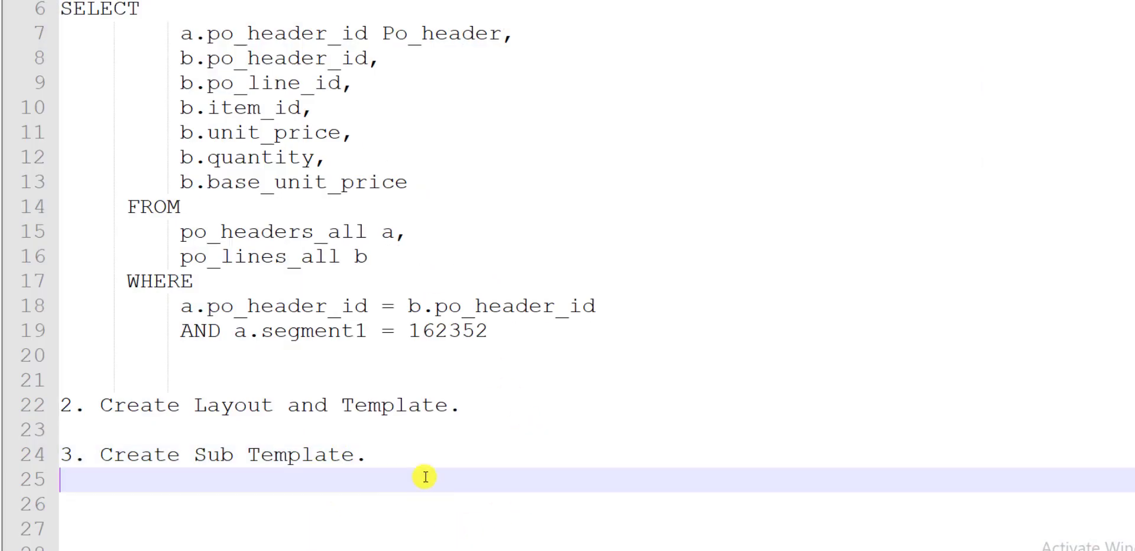
key(Return)
key(ctrl+v)
Step: In the Word document, replace the LOGO placeholder with the red Oracle logo image and remove the blank line before the closing tag
key(alt+Tab)
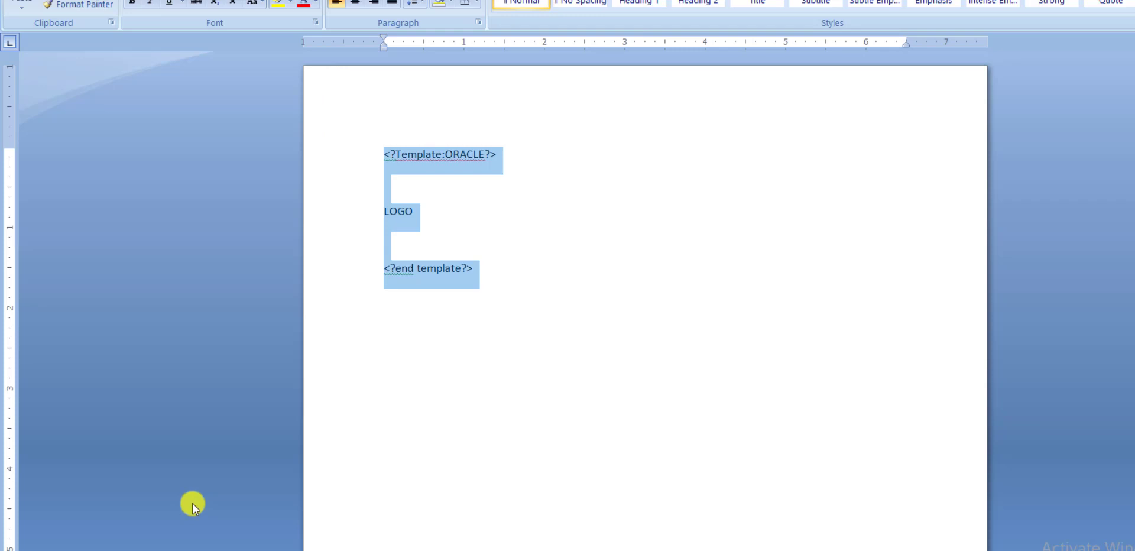
click(426, 224)
drag(422, 209, 376, 207)
key(BackSpace)
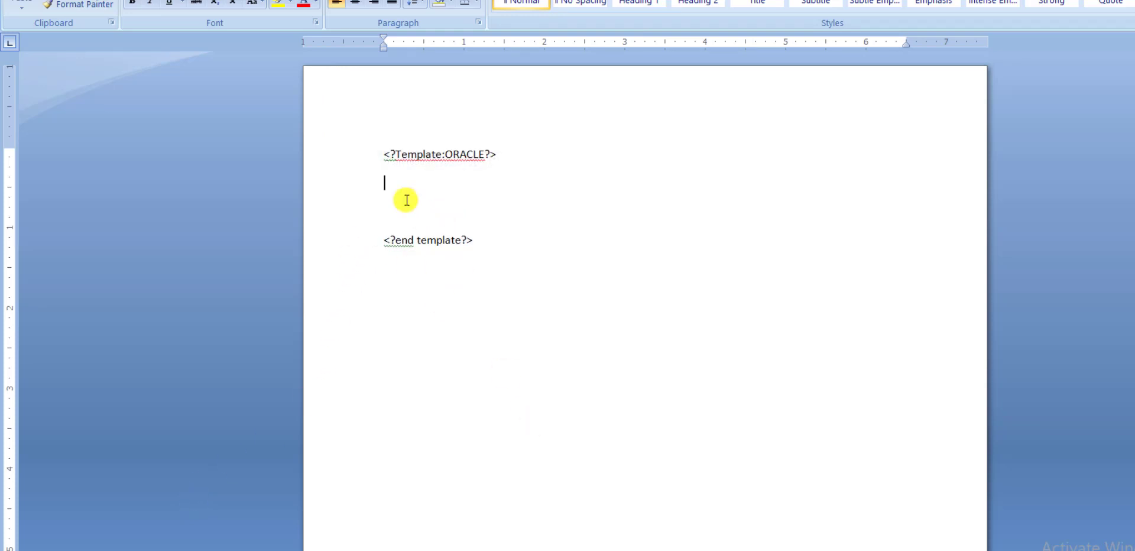
key(ctrl+v)
click(421, 243)
key(BackSpace)
click(436, 337)
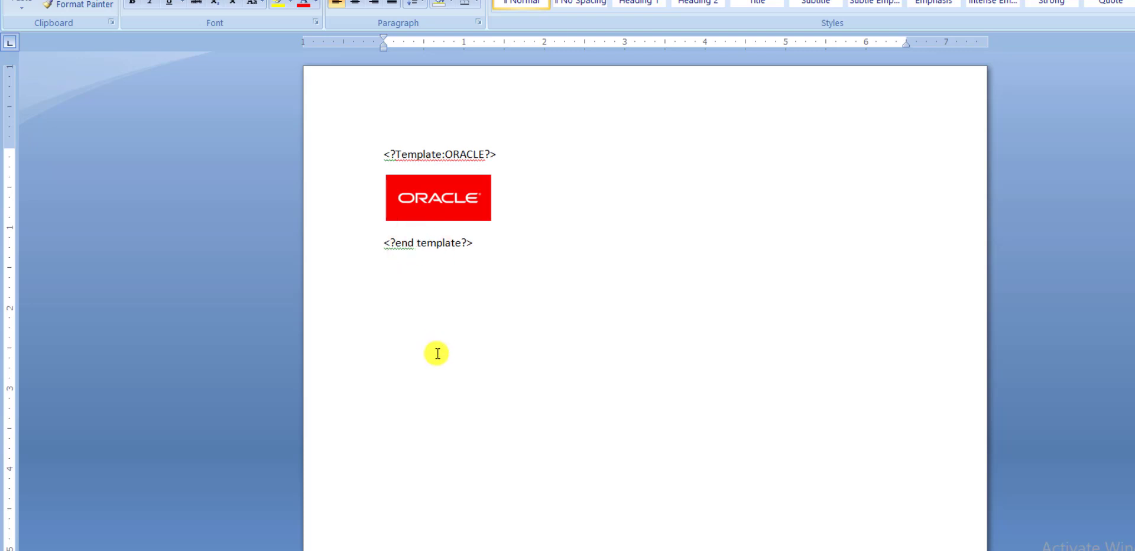
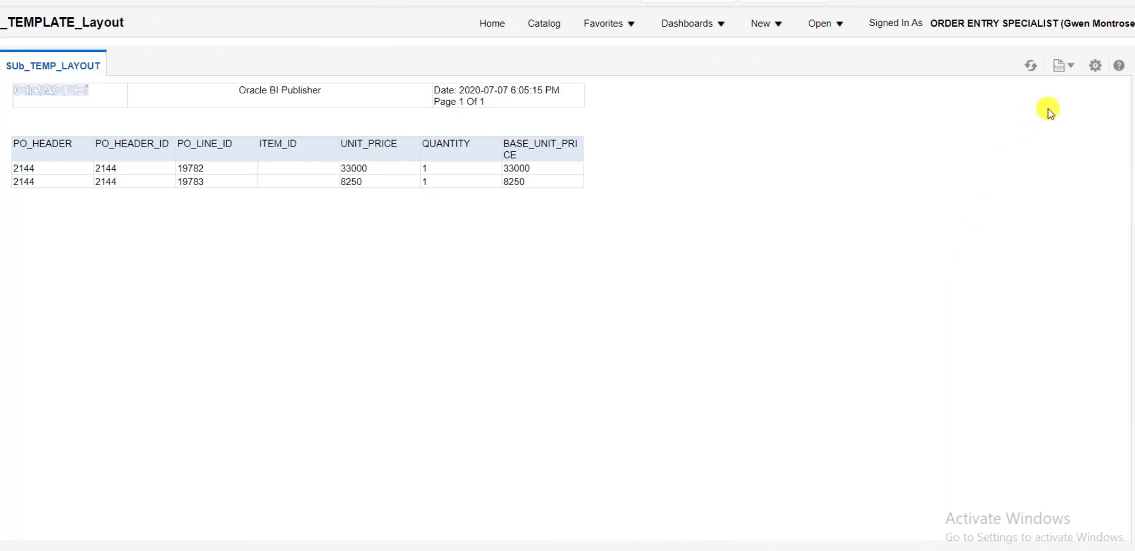
Step: Download the report's SUb_TEMP_LAYOUT layout file for editing and open it in Word
click(1096, 66)
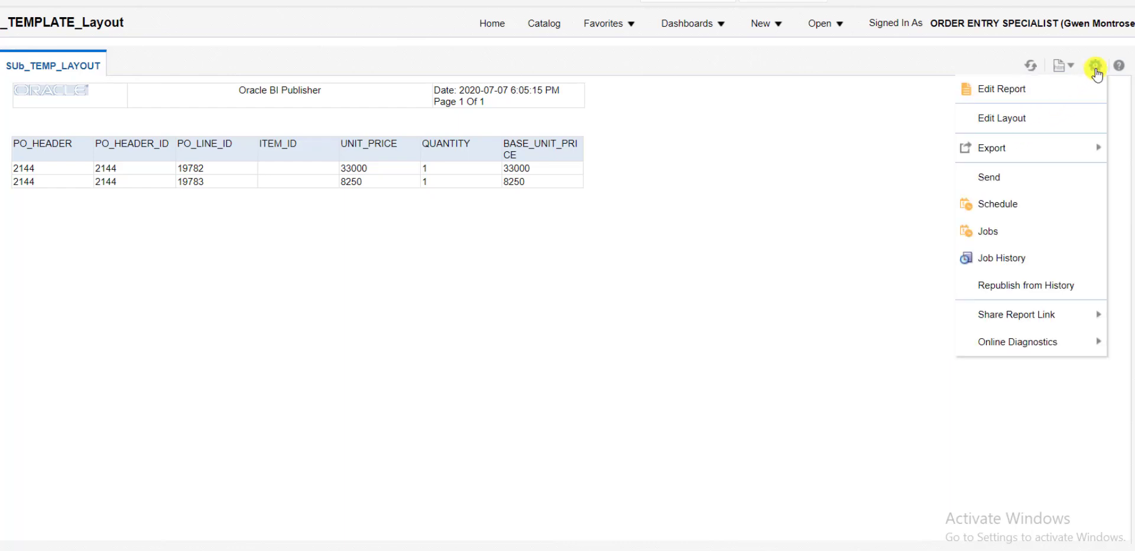
click(1010, 119)
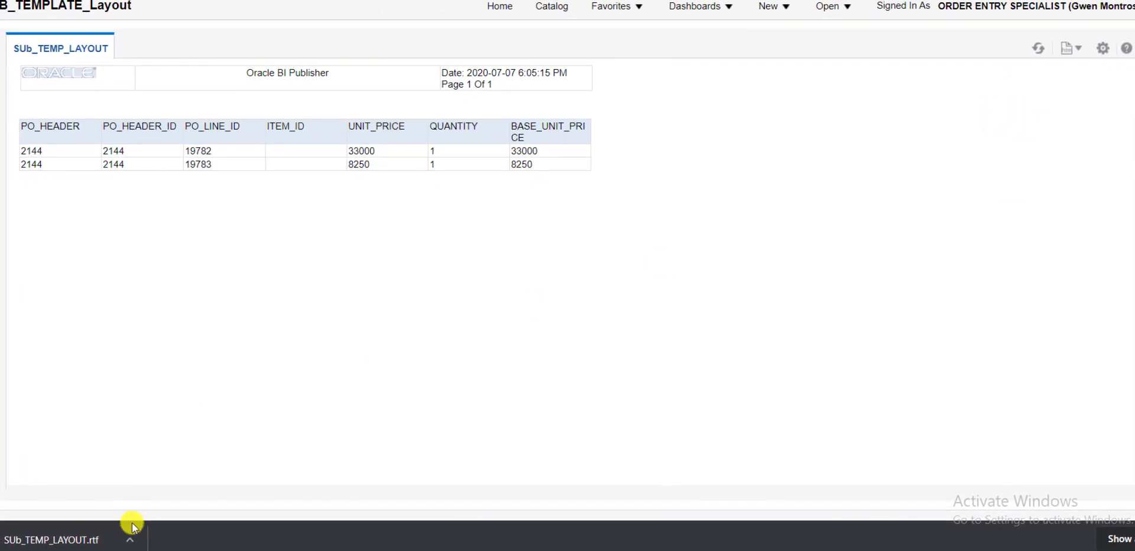
click(97, 539)
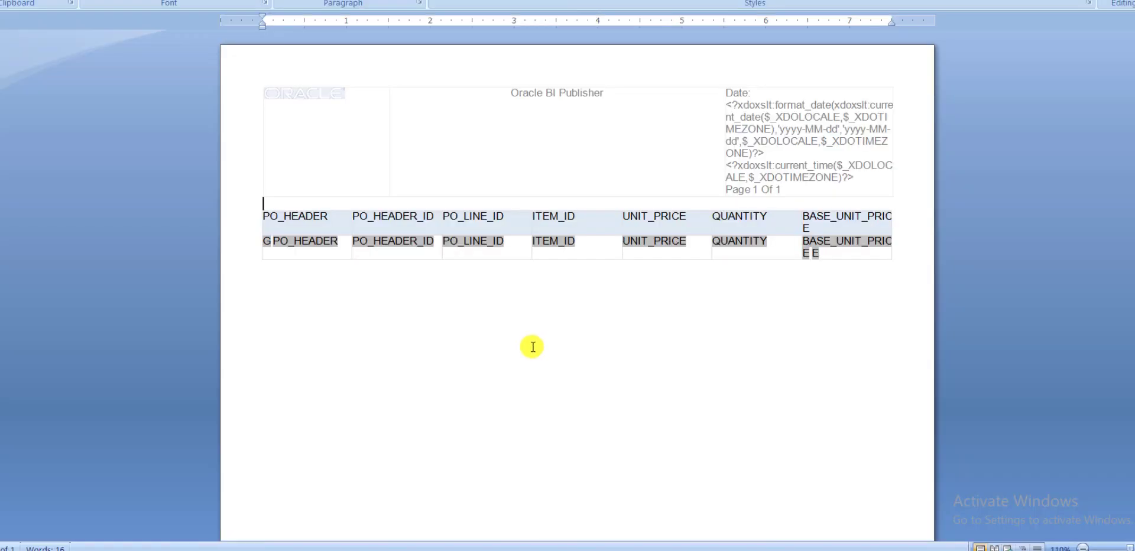
Step: Delete the Oracle logo image from the header table's first cell in the layout document
double_click(320, 93)
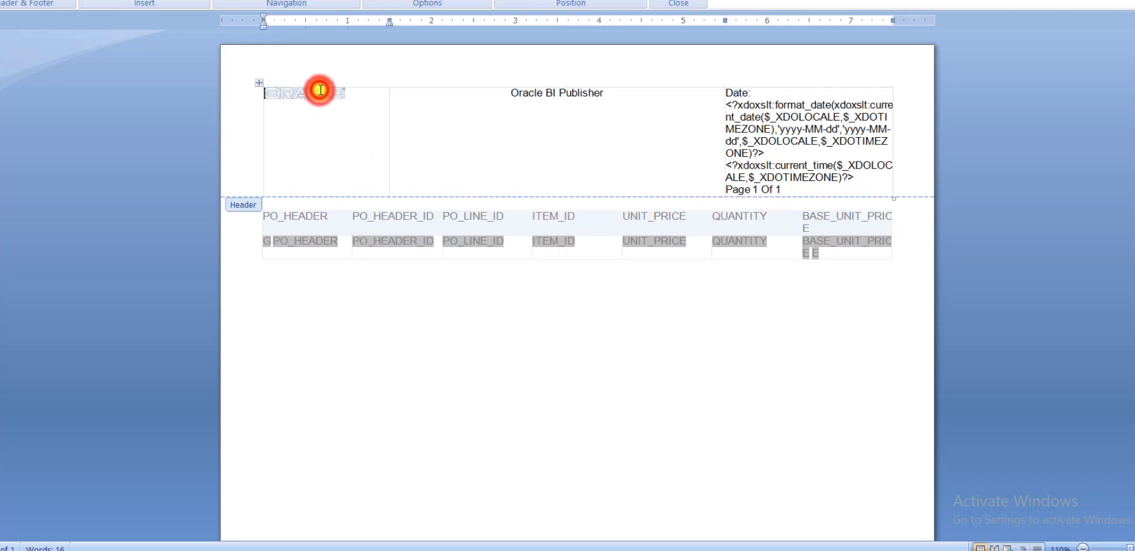
key(Delete)
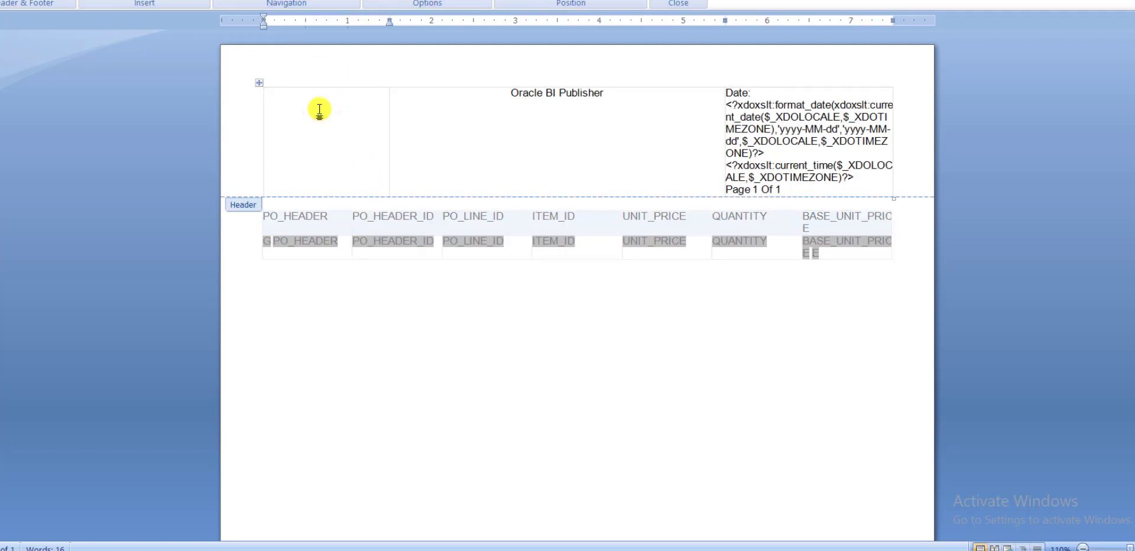
click(320, 110)
Step: Switch to the notes file, review the import and call syntax, and add the line "4. Upload the subtemplate to oracle fusion instance." below item 3
key(alt+Tab)
drag(70, 412, 502, 417)
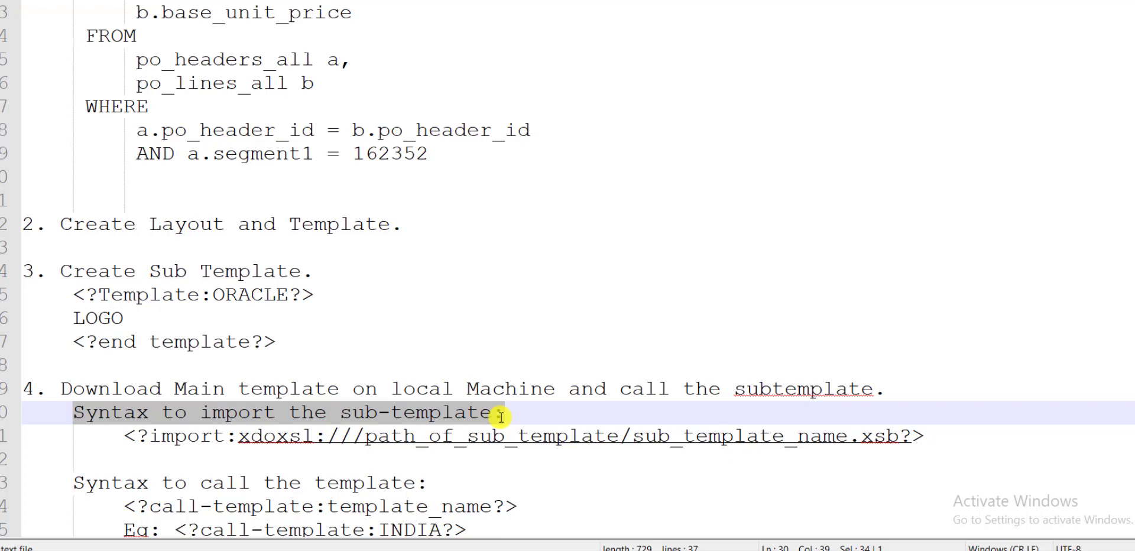
drag(74, 484, 418, 483)
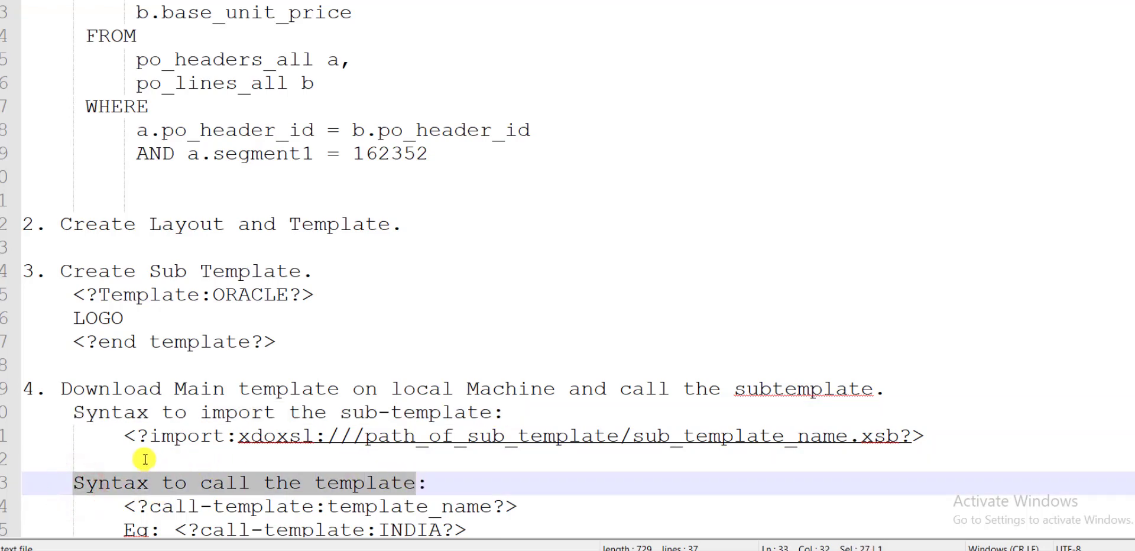
drag(122, 436, 900, 436)
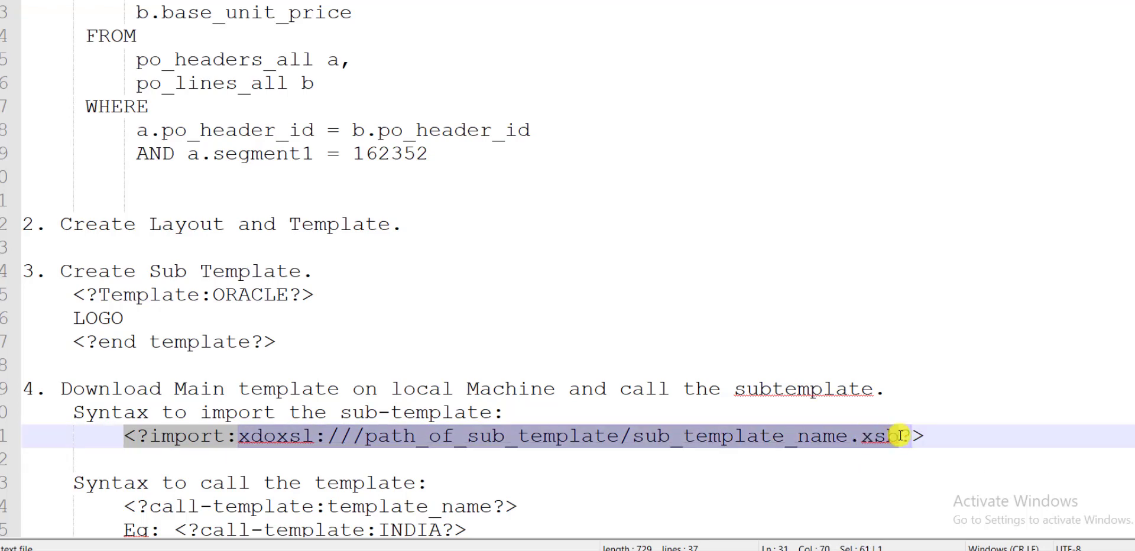
scroll(591, 450, down, 1)
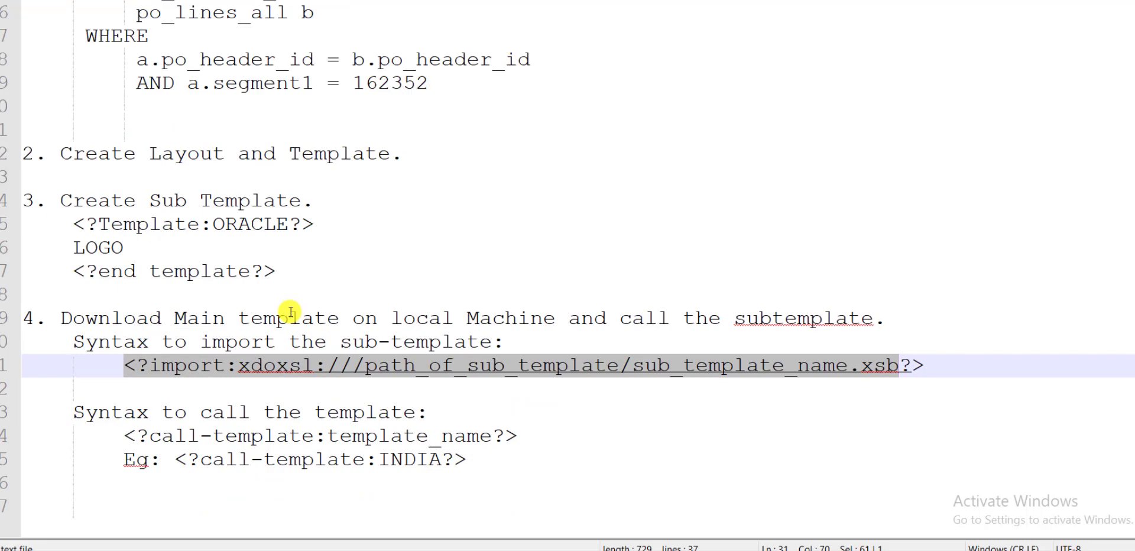
click(228, 296)
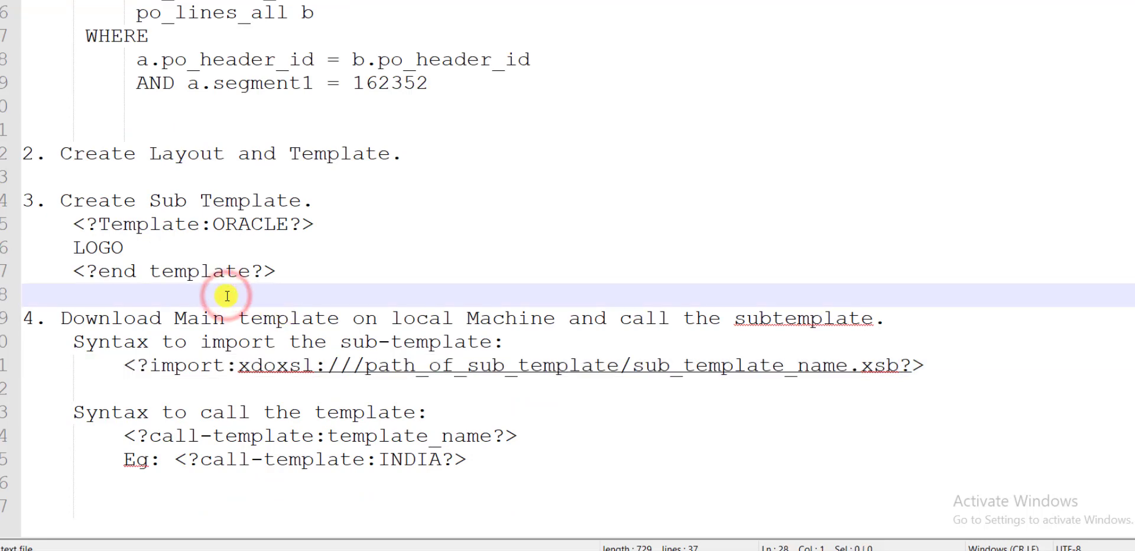
key(Return)
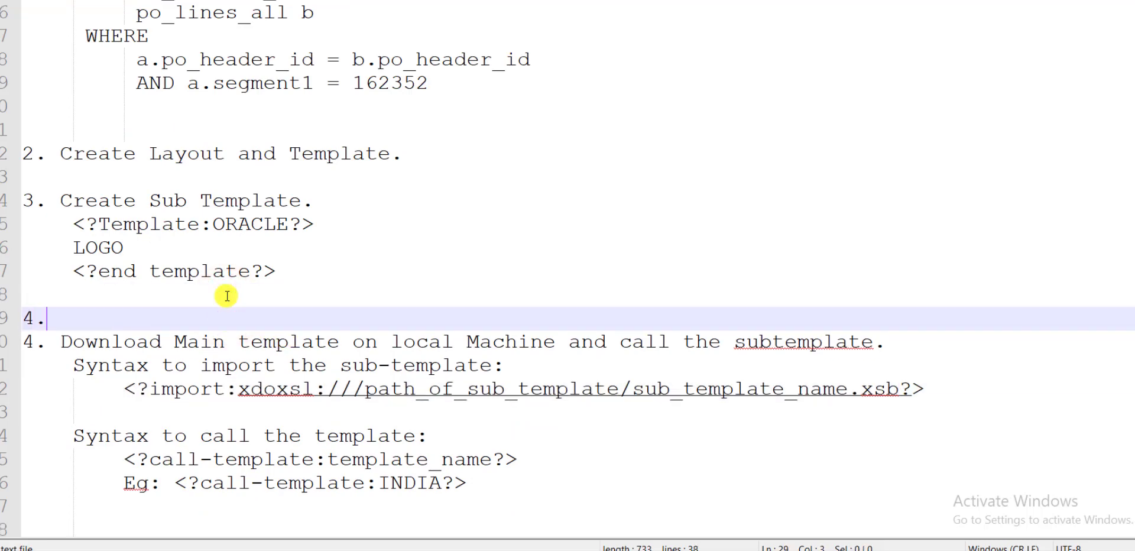
text(4. Upload the subtemplate to )
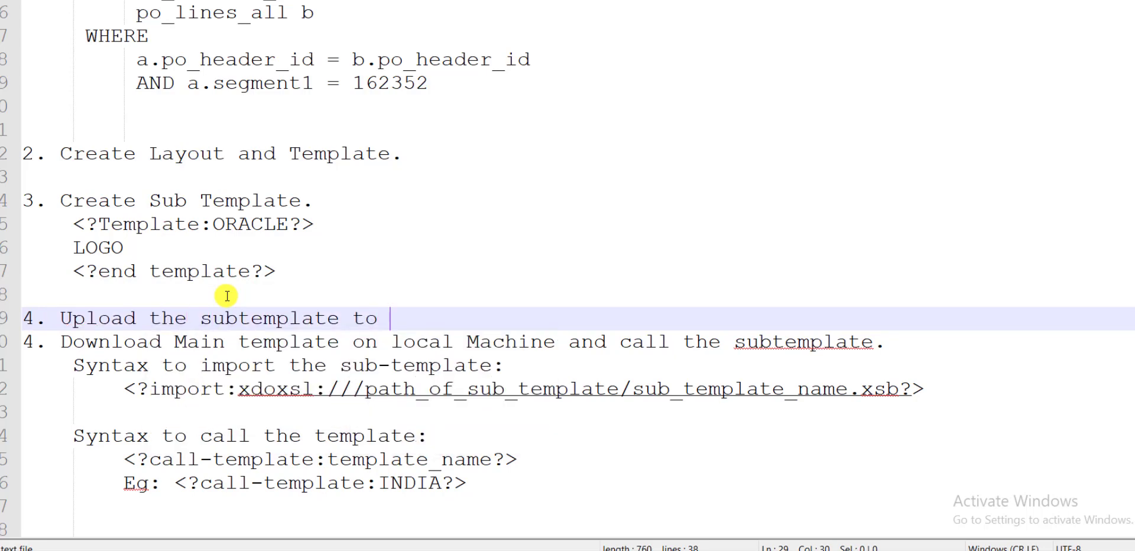
text(oracle )
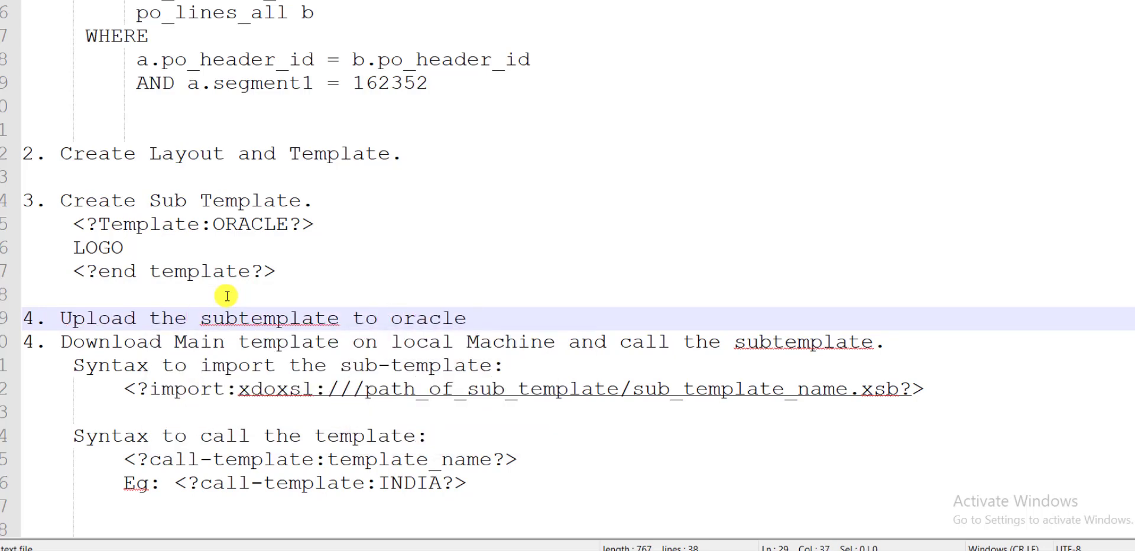
text(fusion instance.)
Step: Add a blank line after the upload note and renumber the "Download Main template" item as 5
key(Return)
key(Down)
key(Delete)
text(5)
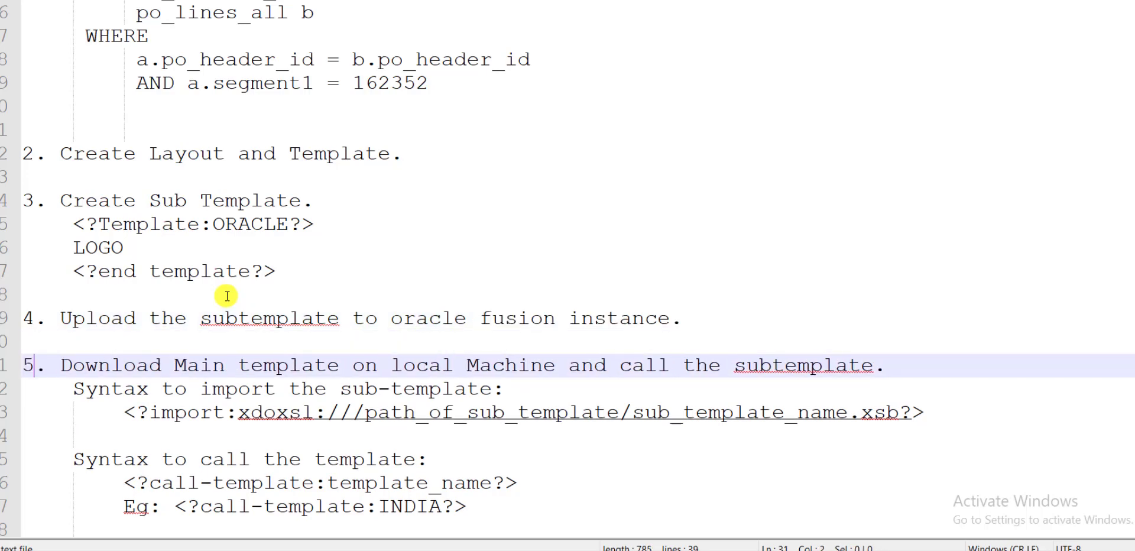
click(263, 318)
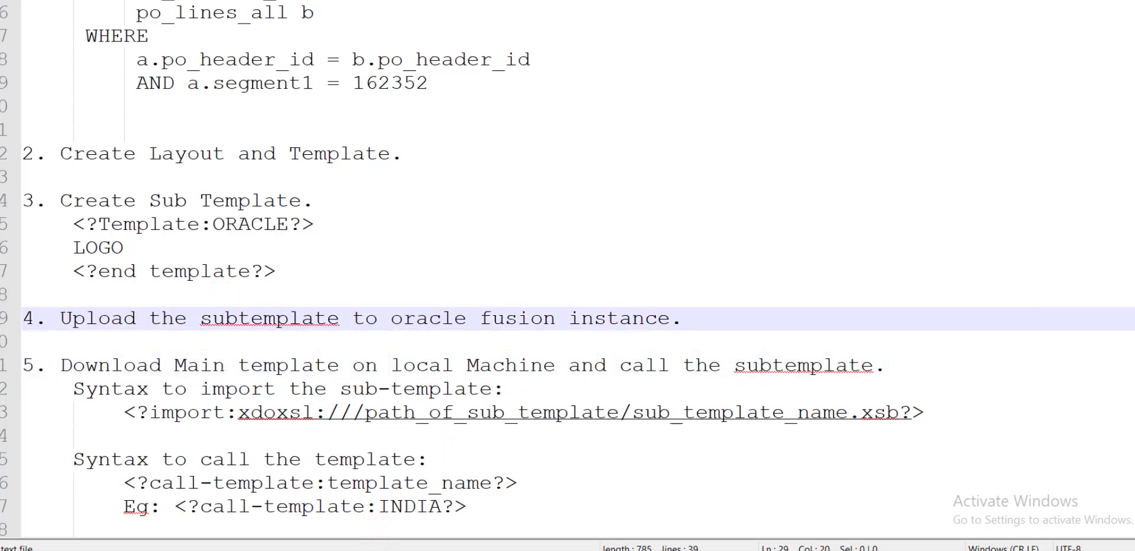
Step: Switch to the Oracle BI catalog in the browser and create a new Sub Template
key(alt+Tab)
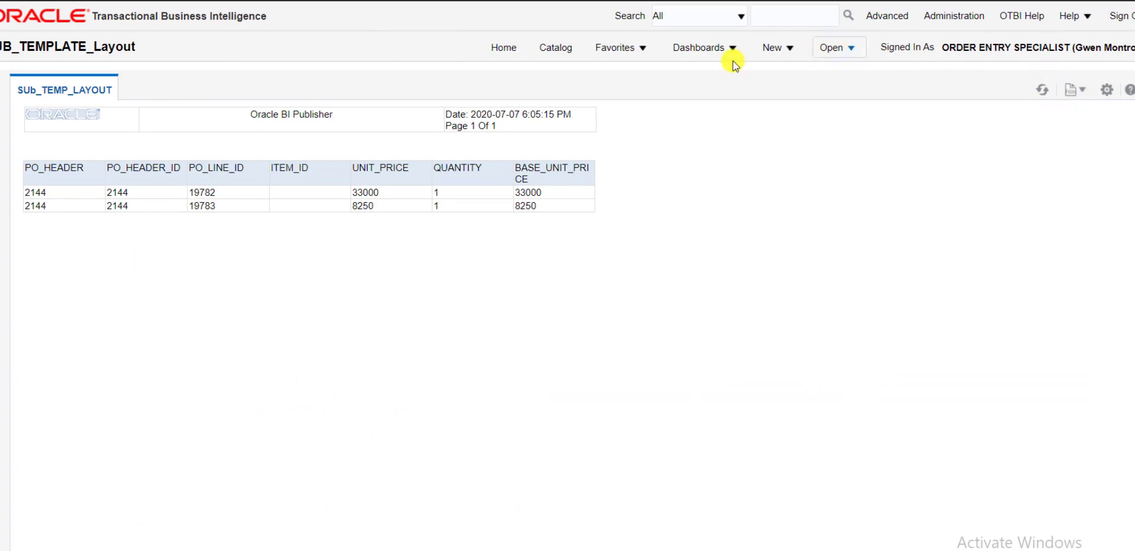
click(556, 47)
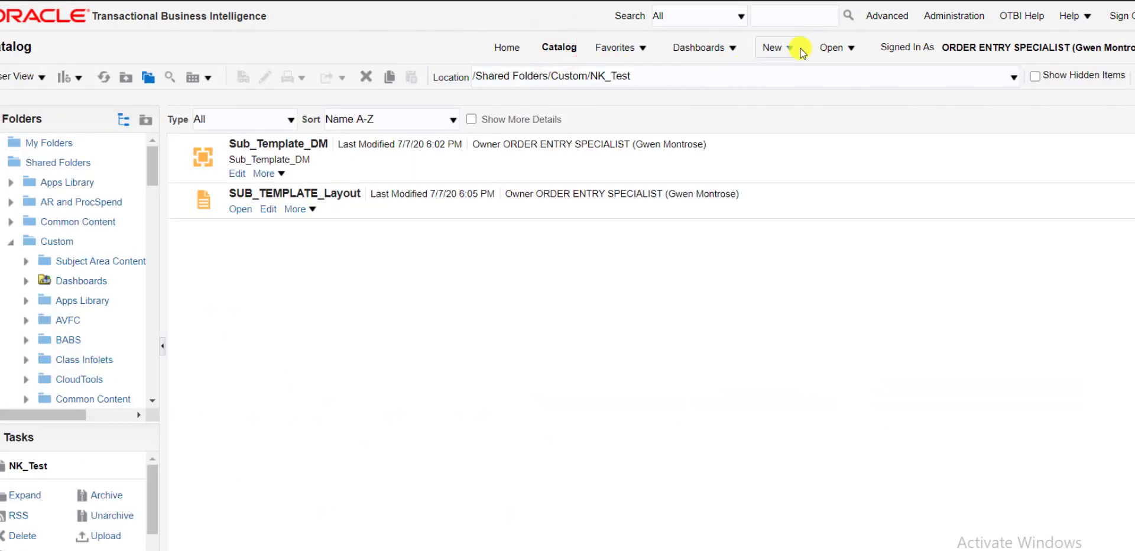
click(792, 46)
click(812, 385)
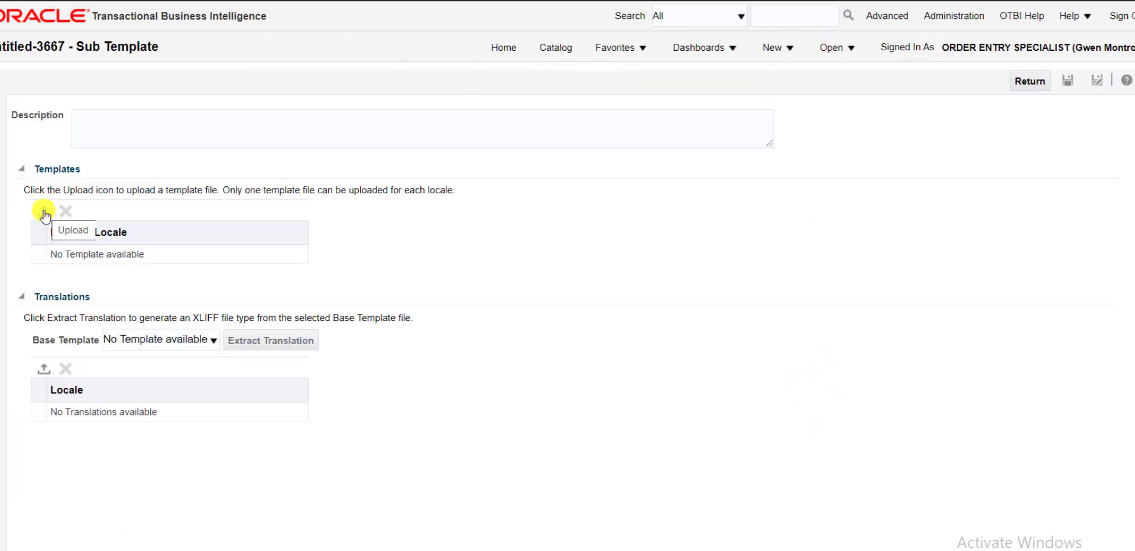
Step: Upload SubTemplate.rtf from the Desktop as the template file, with type rtf and locale English (India)
click(43, 211)
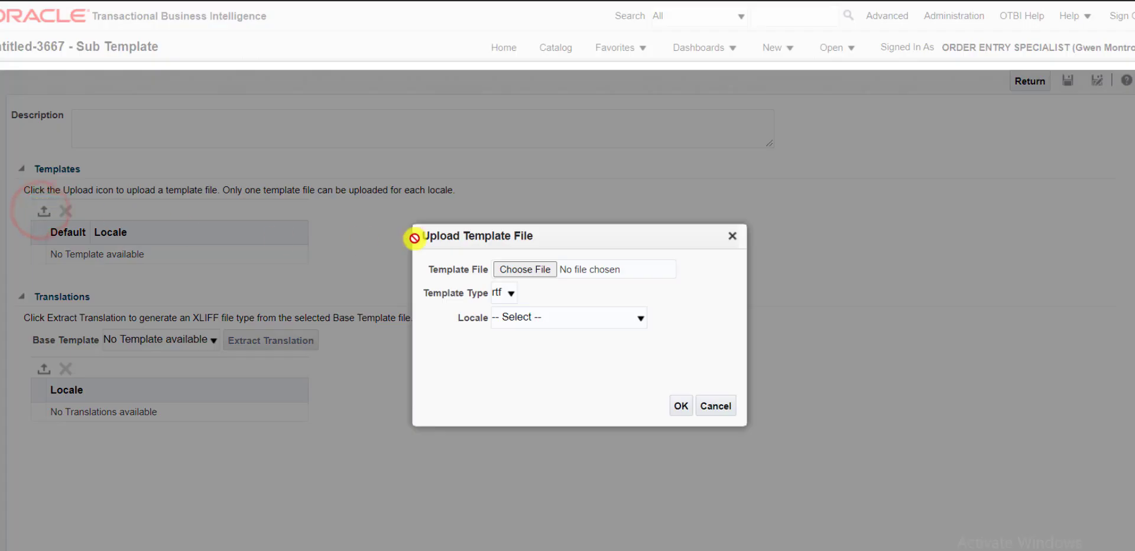
click(522, 270)
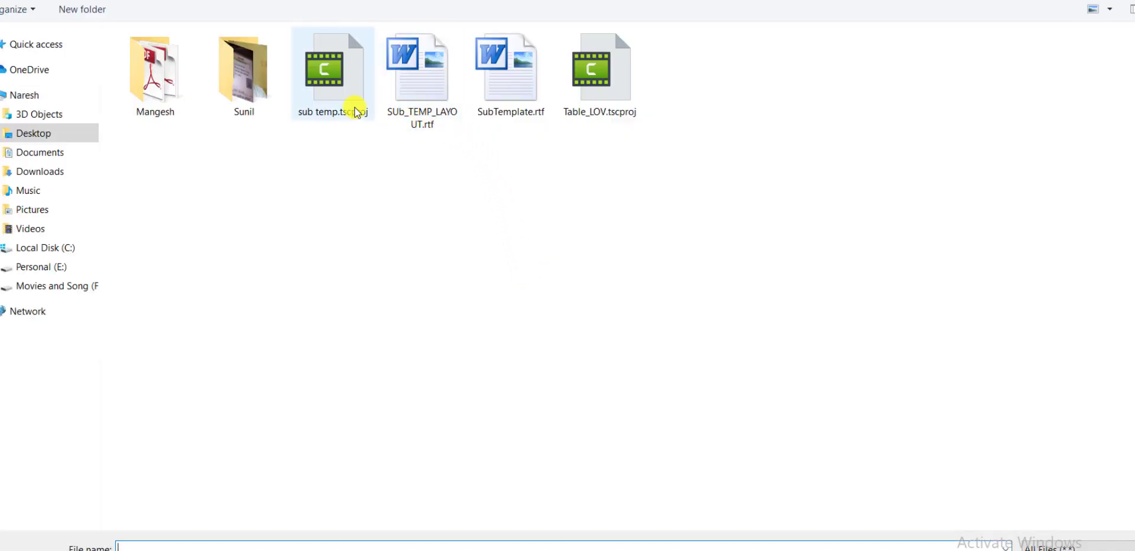
click(509, 87)
double_click(509, 87)
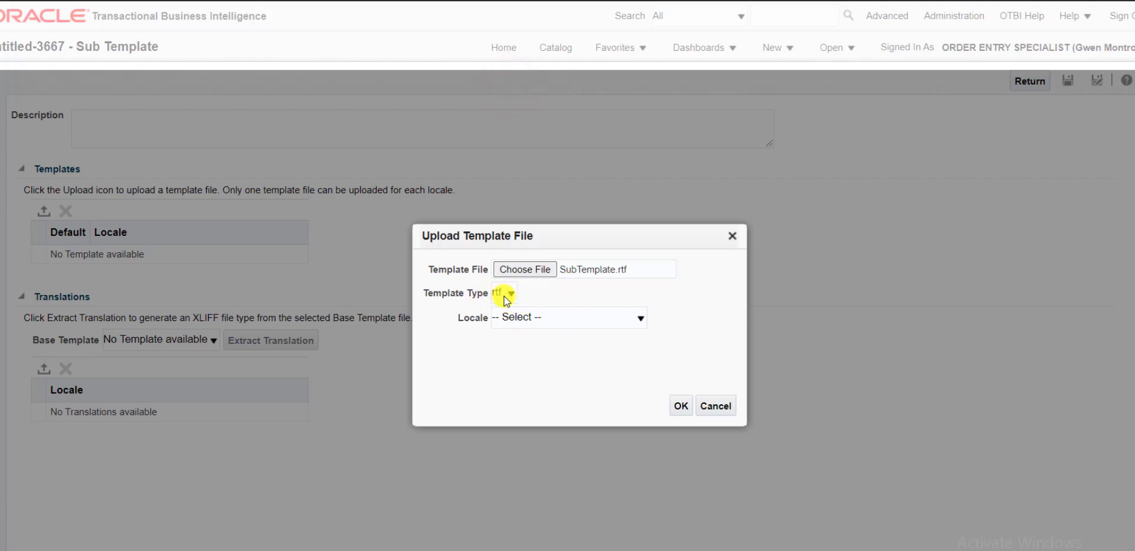
click(526, 316)
scroll(636, 104, down, 1)
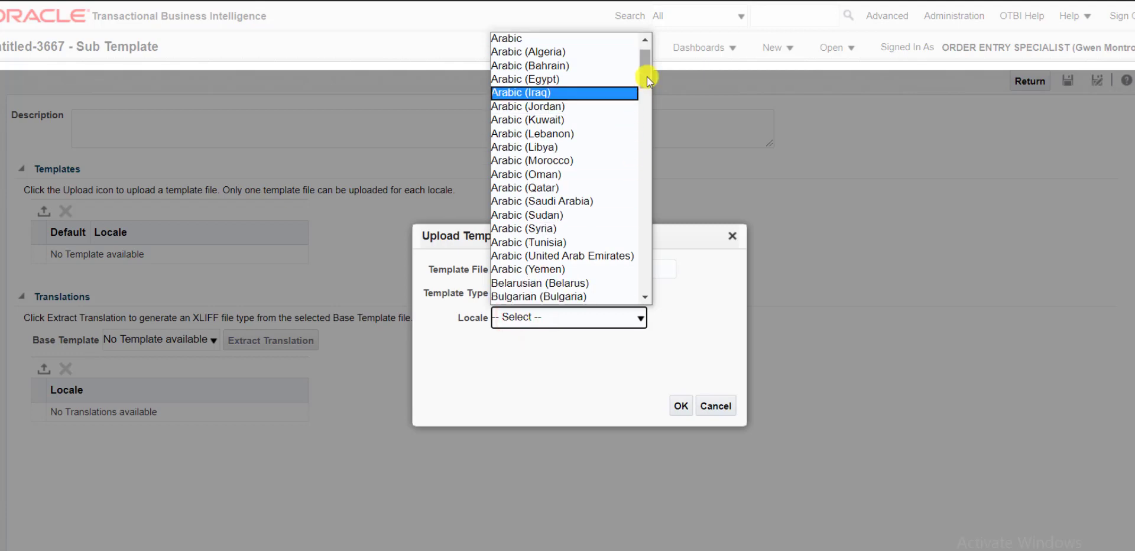
drag(647, 76, 662, 145)
drag(641, 88, 655, 169)
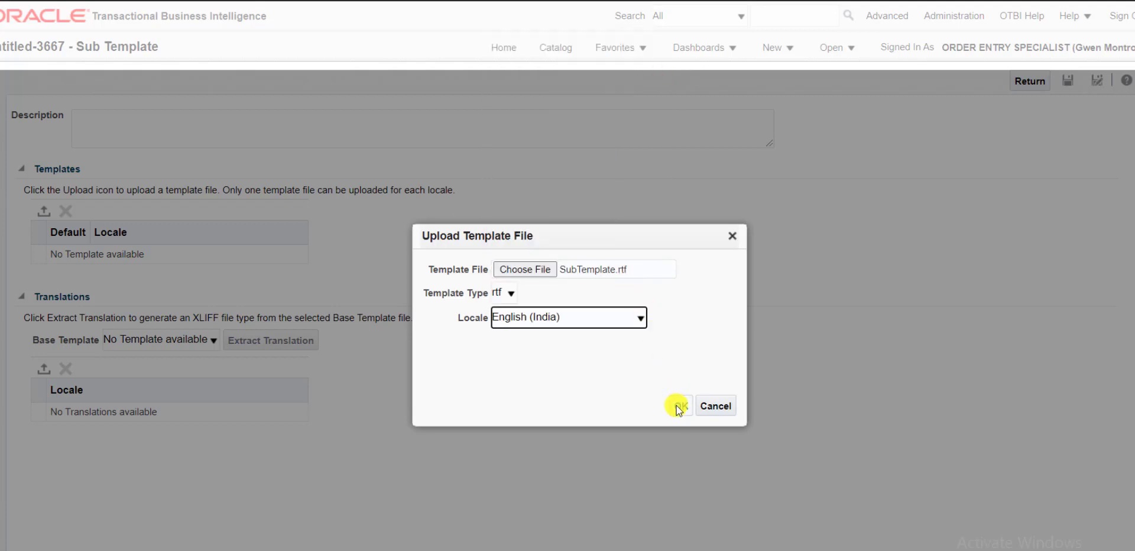
click(680, 406)
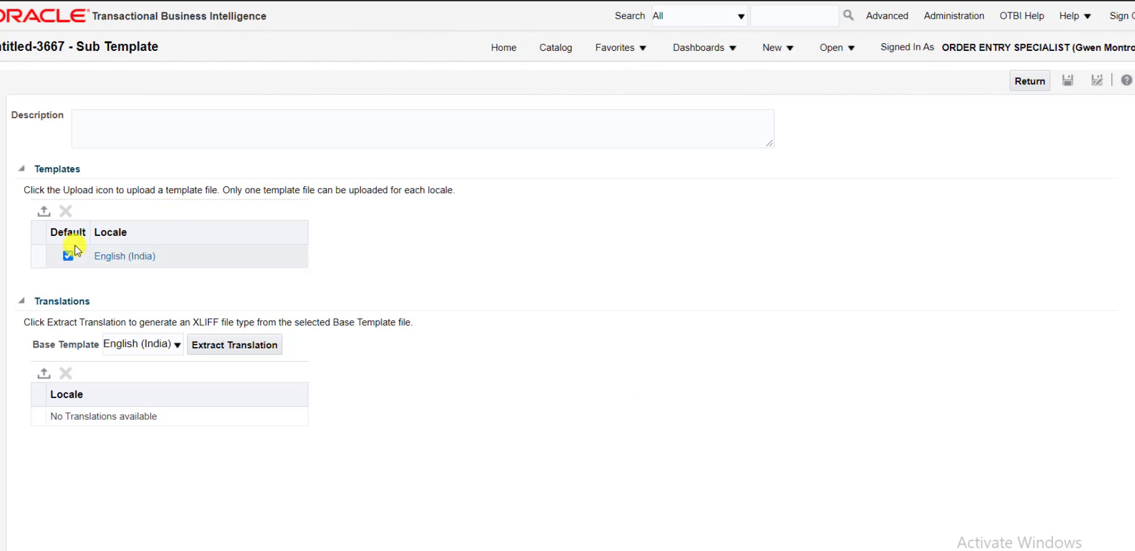
Step: Save the sub template in /Shared Folders/Custom/NK_Test with SubTemplate as both name and description
click(1068, 83)
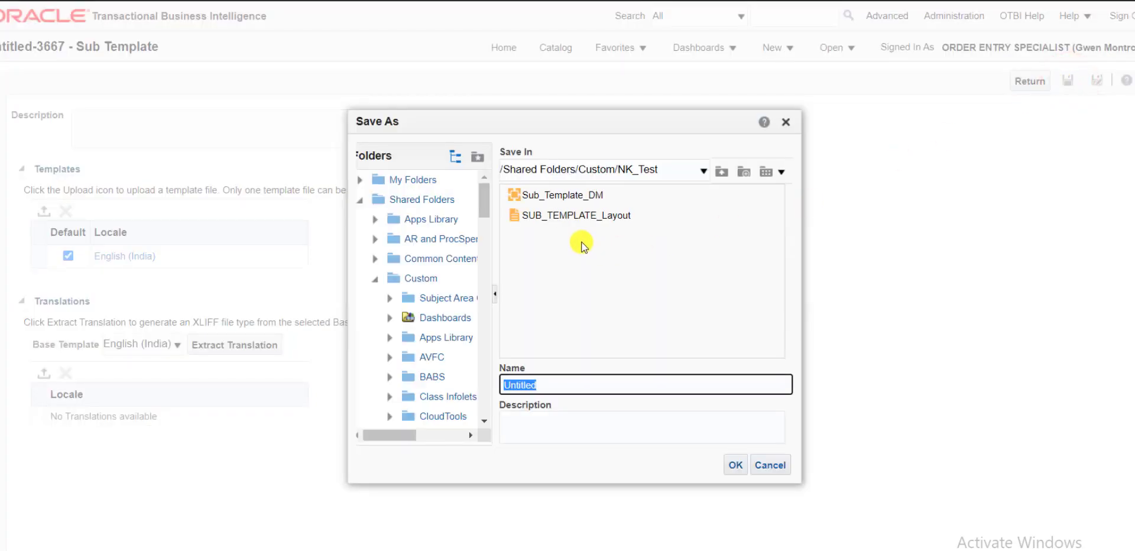
key(BackSpace)
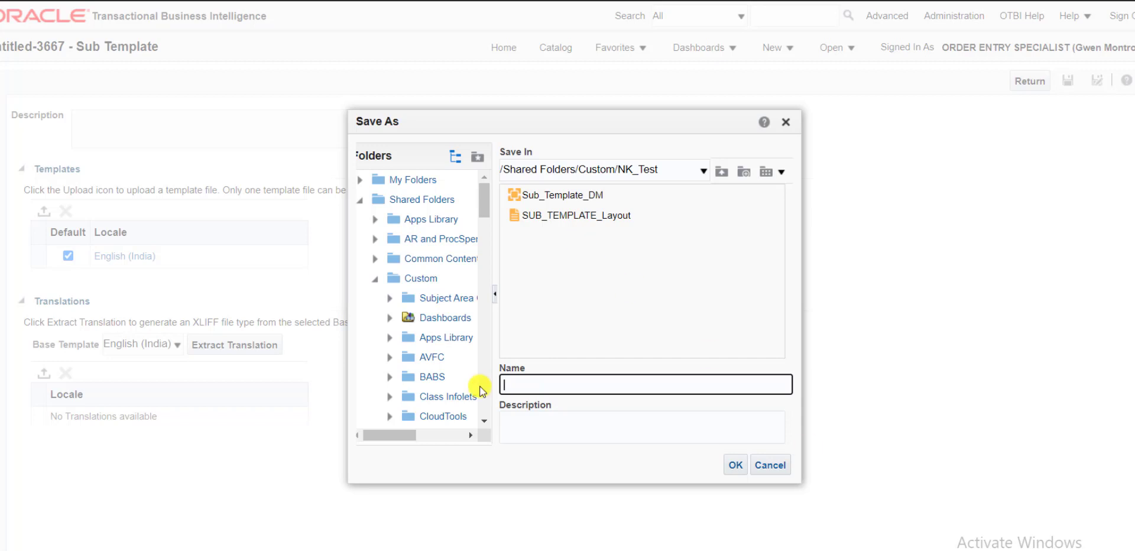
text(SubTemplate)
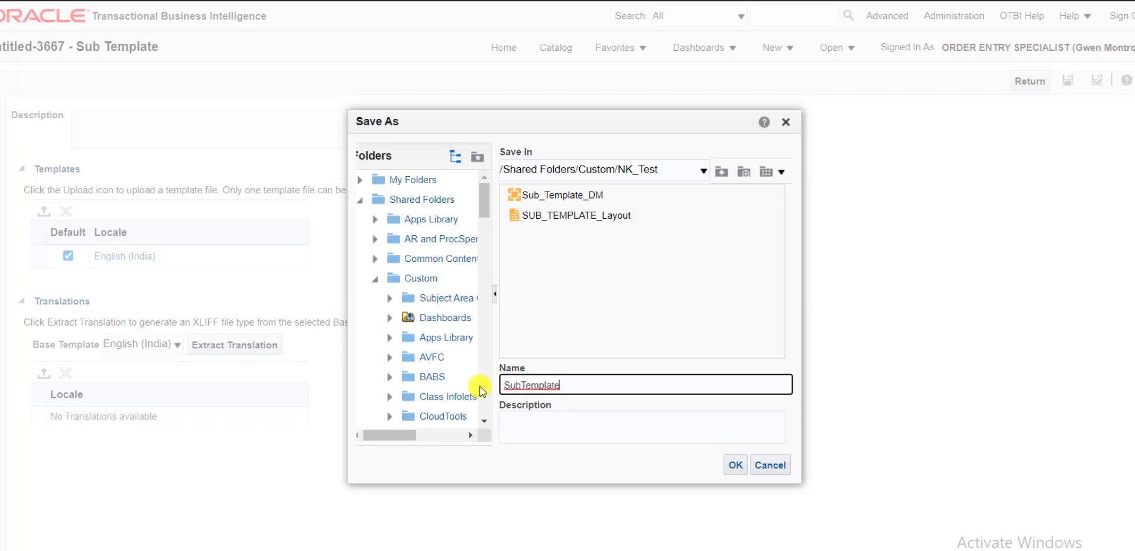
click(540, 426)
text(SubTemplate)
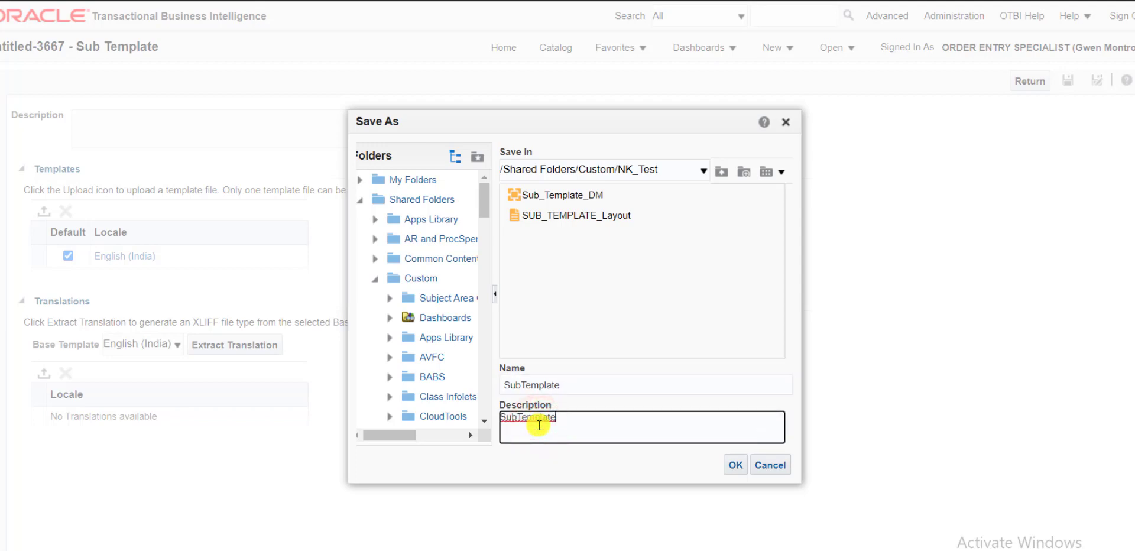
click(734, 466)
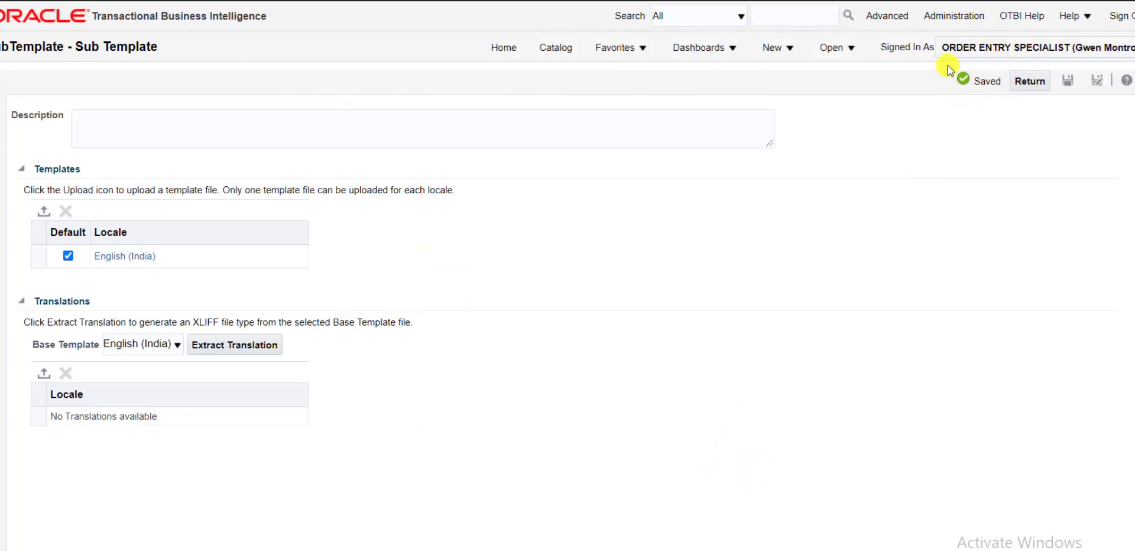
Step: Open the properties of SubTemplate in the catalog and examine its type, location and custom properties
click(546, 48)
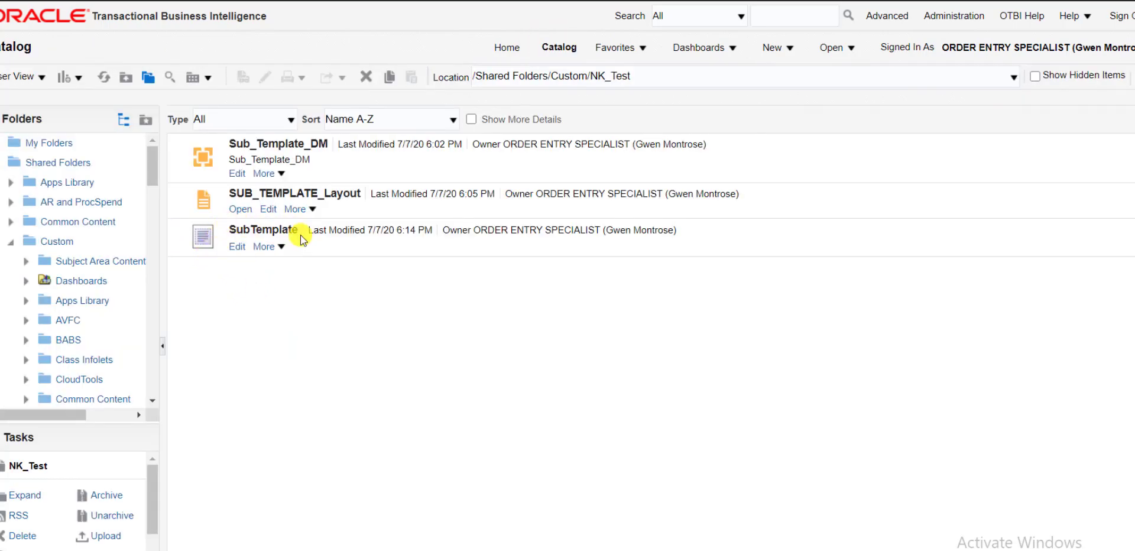
click(282, 247)
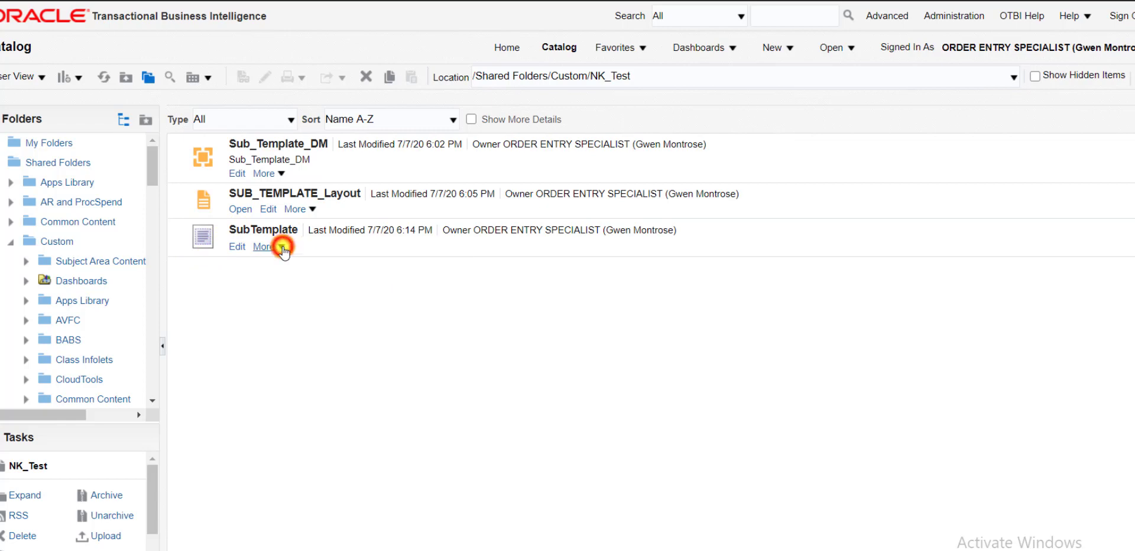
click(301, 391)
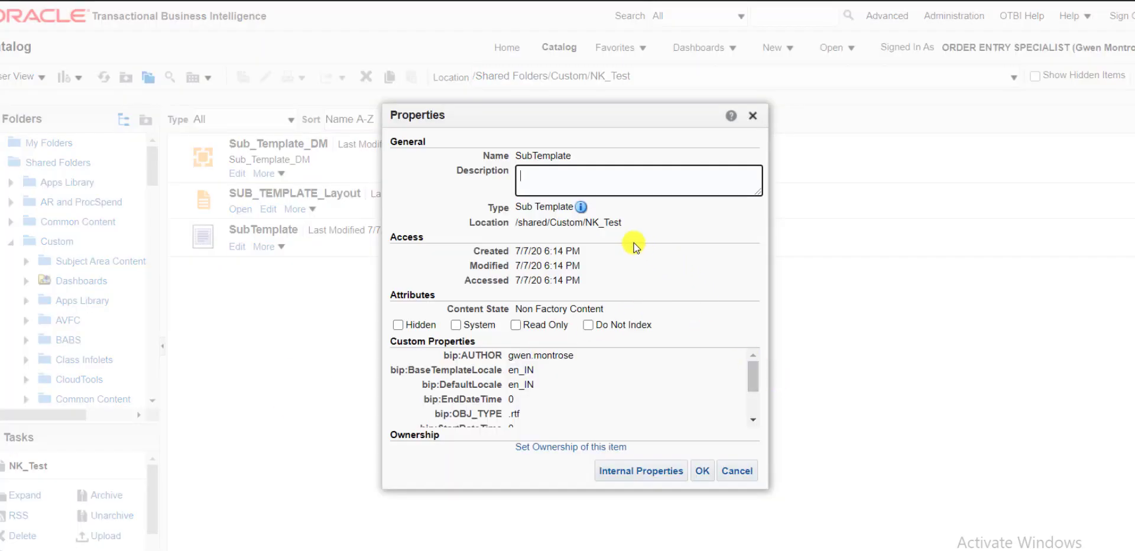
double_click(520, 207)
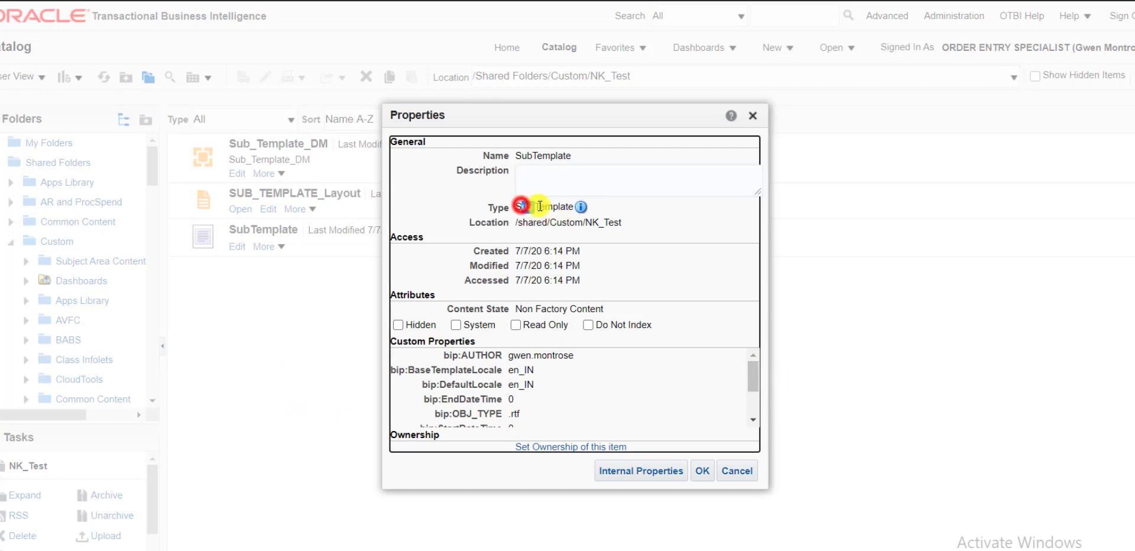
drag(750, 362, 753, 379)
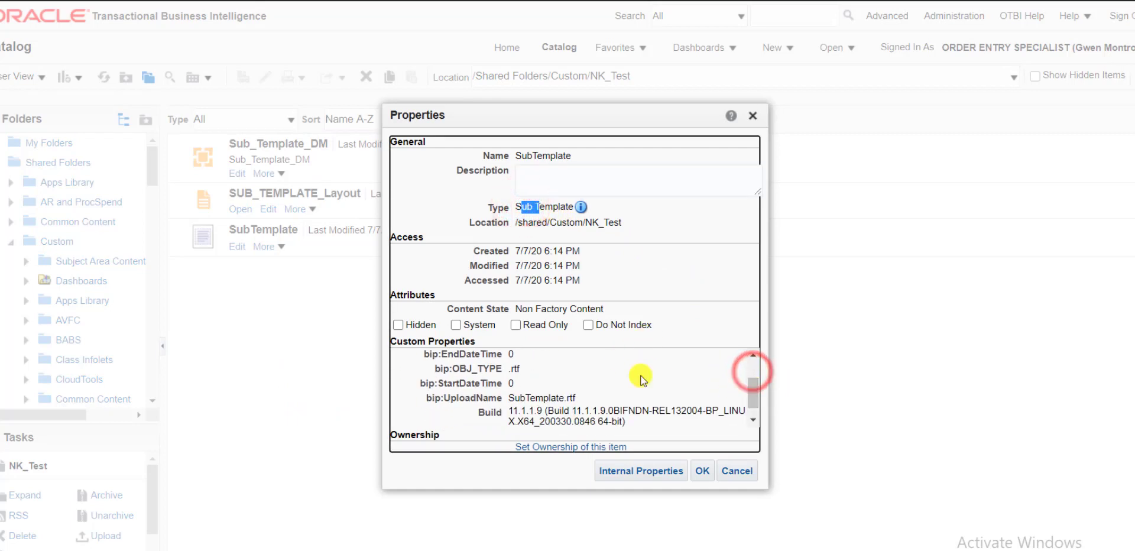
drag(532, 368, 453, 369)
drag(755, 392, 756, 403)
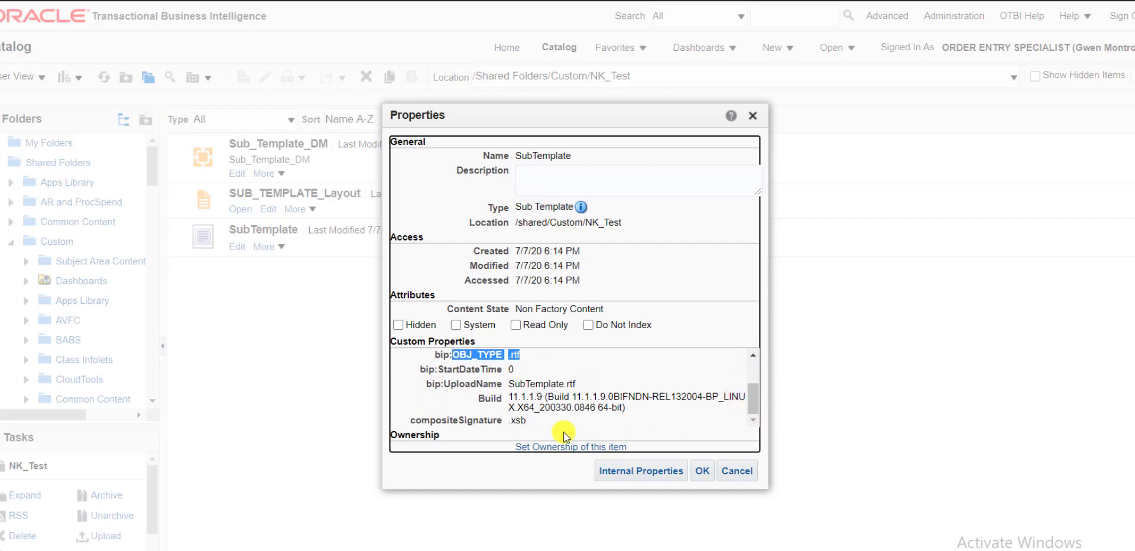
Step: Copy SubTemplate's catalog location /shared/Custom/NK_Test from its properties and paste it into the text notes below the import syntax
drag(532, 425, 417, 422)
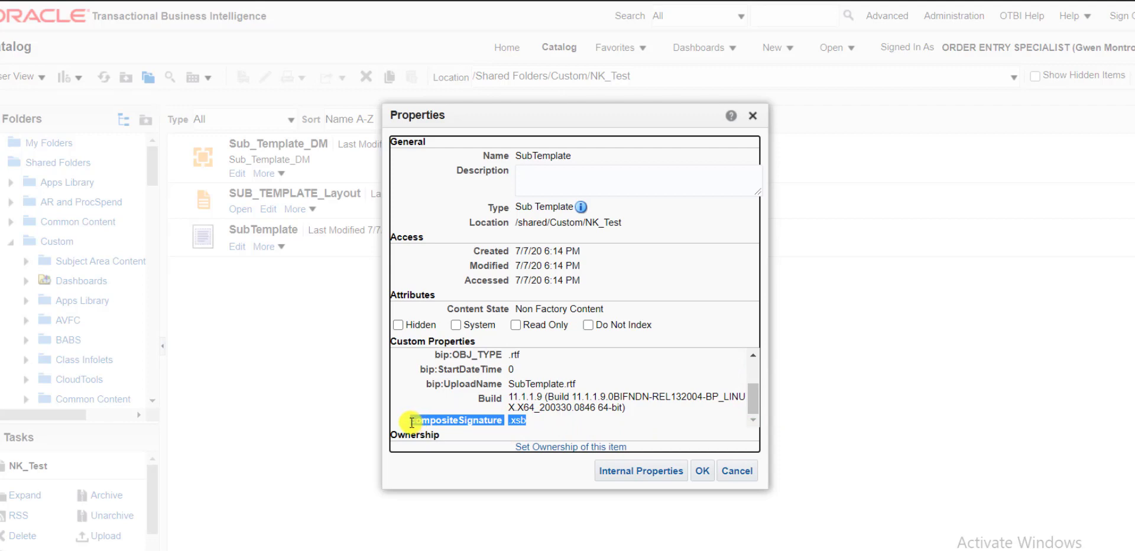
drag(412, 423, 410, 422)
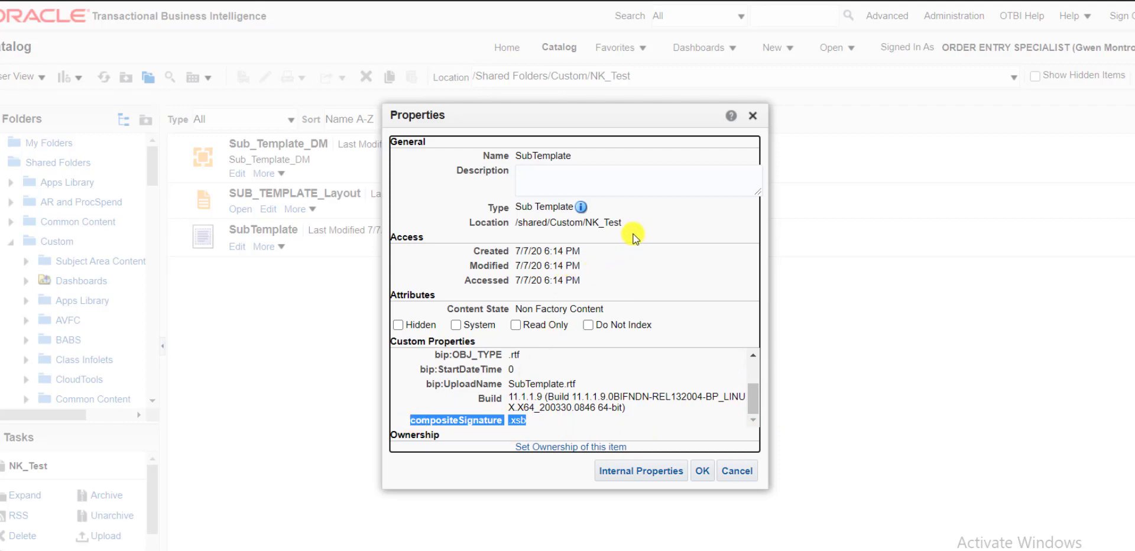
drag(516, 222, 621, 221)
key(ctrl+c)
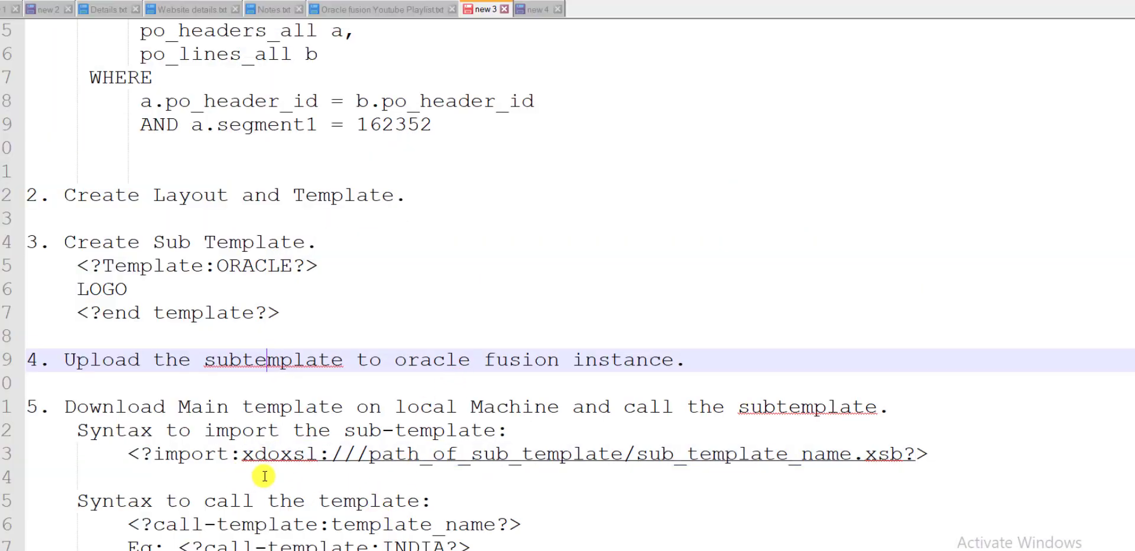
click(271, 474)
key(Return)
key(Return)
key(Up)
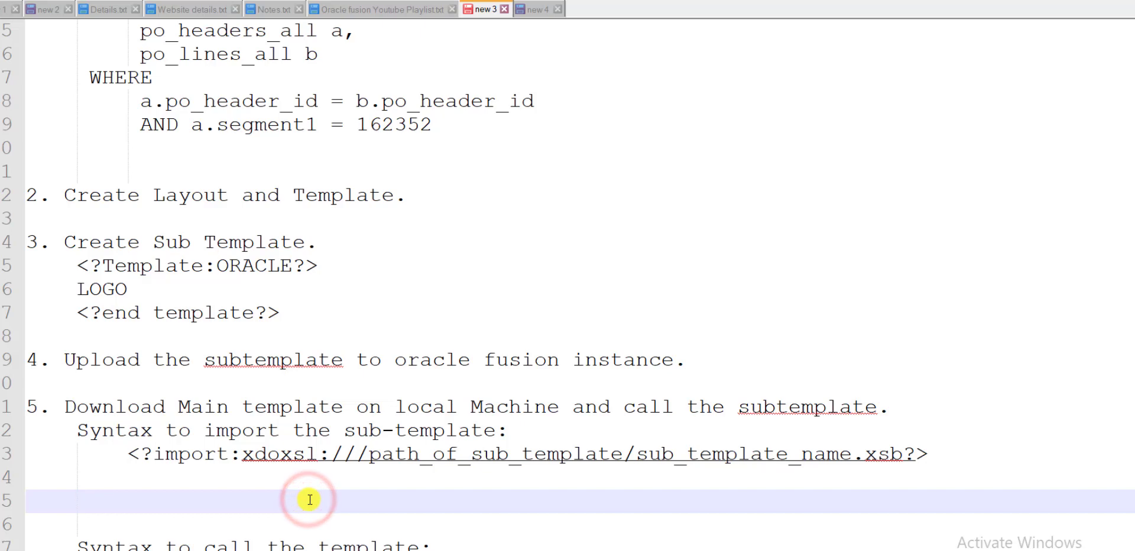
key(ctrl+v)
Step: Duplicate the sub-template import syntax onto a new line just above the pasted location path
drag(128, 454, 927, 453)
key(ctrl+c)
click(153, 486)
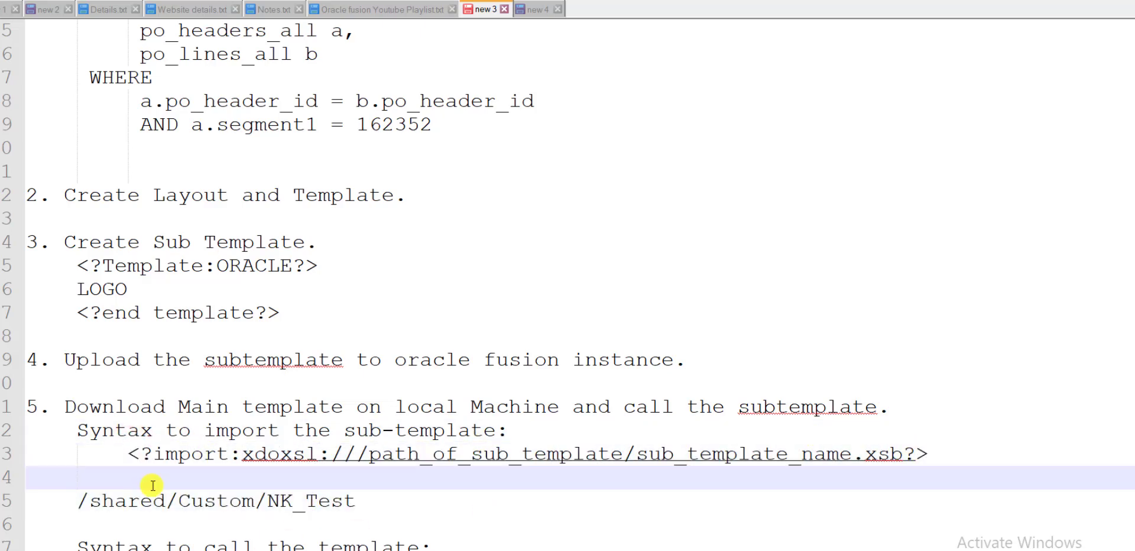
key(Return)
key(ctrl+v)
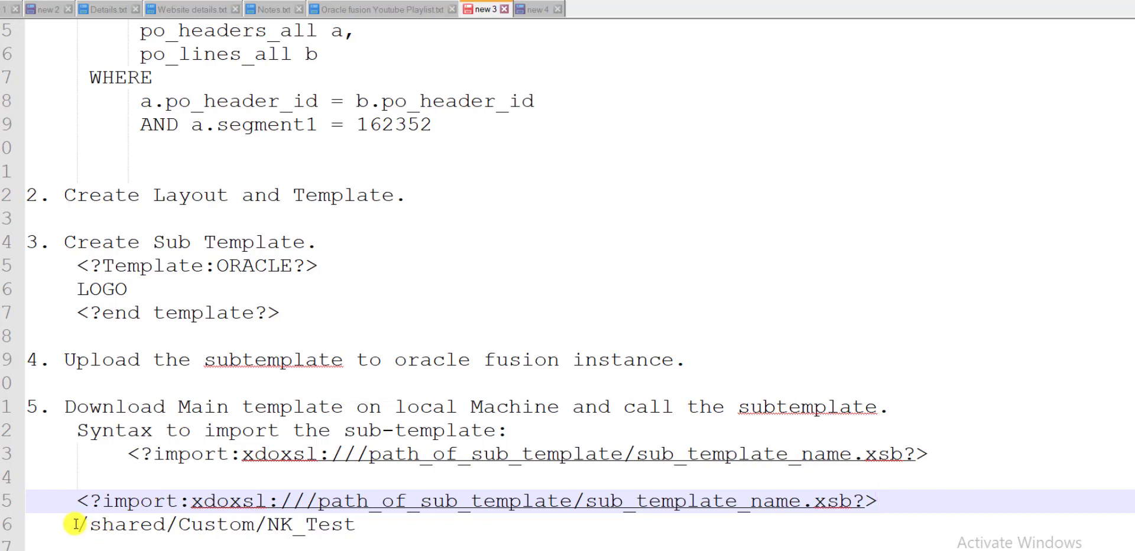
Step: Replace the path placeholder in the copied import statement with Custom/NK_Test, leaving out /shared, and delete the leftover path line
drag(76, 524, 355, 532)
key(ctrl+c)
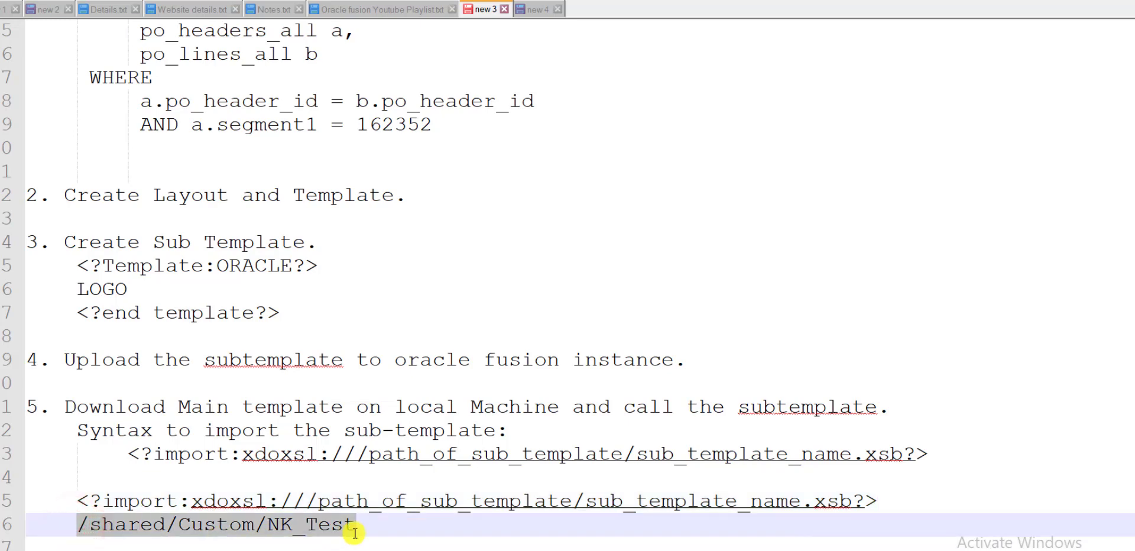
drag(311, 500, 566, 499)
key(ctrl+v)
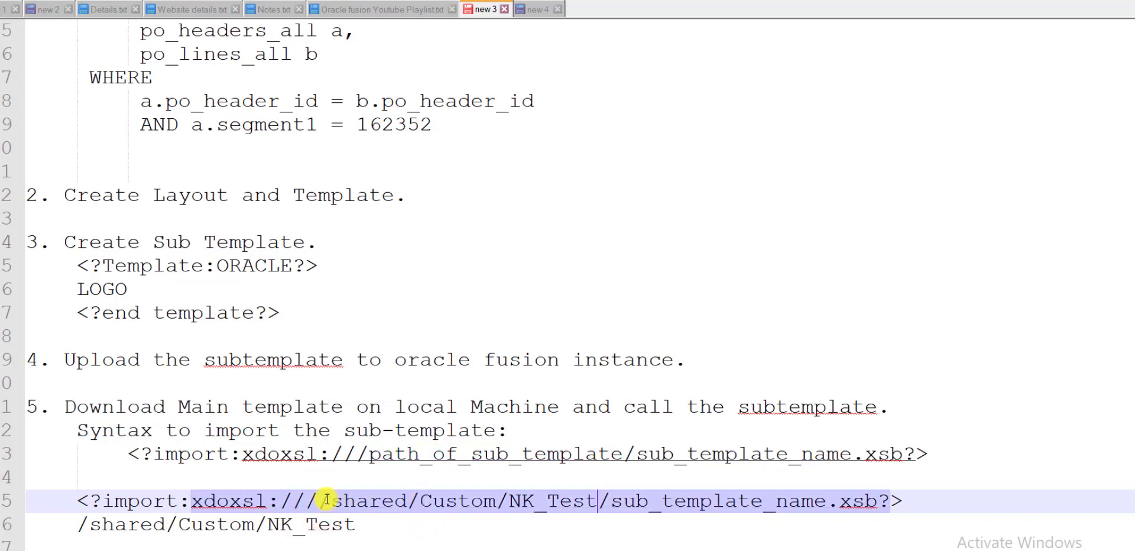
drag(320, 502, 406, 500)
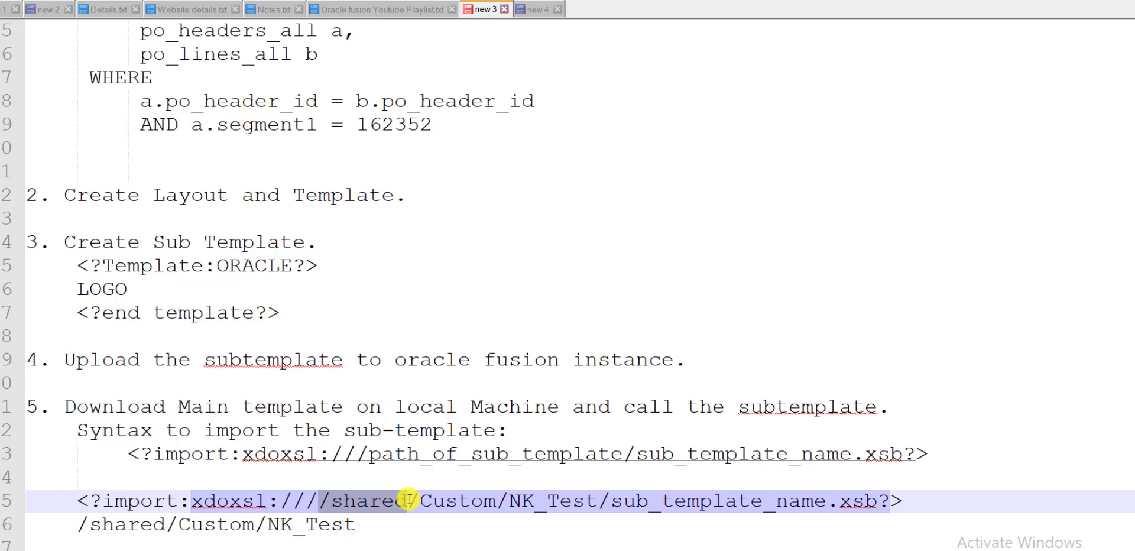
key(Delete)
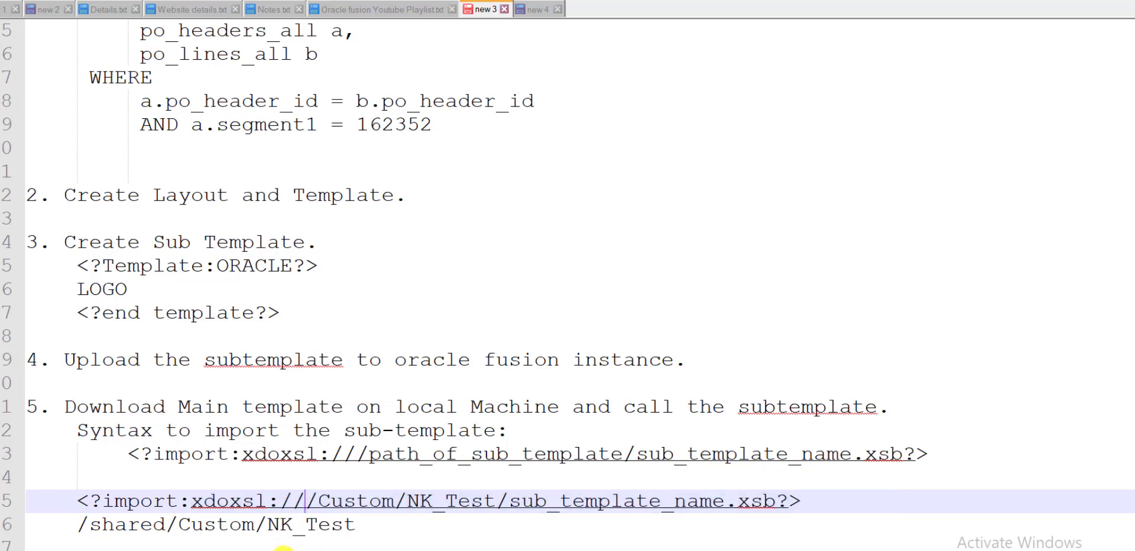
drag(180, 525, 359, 519)
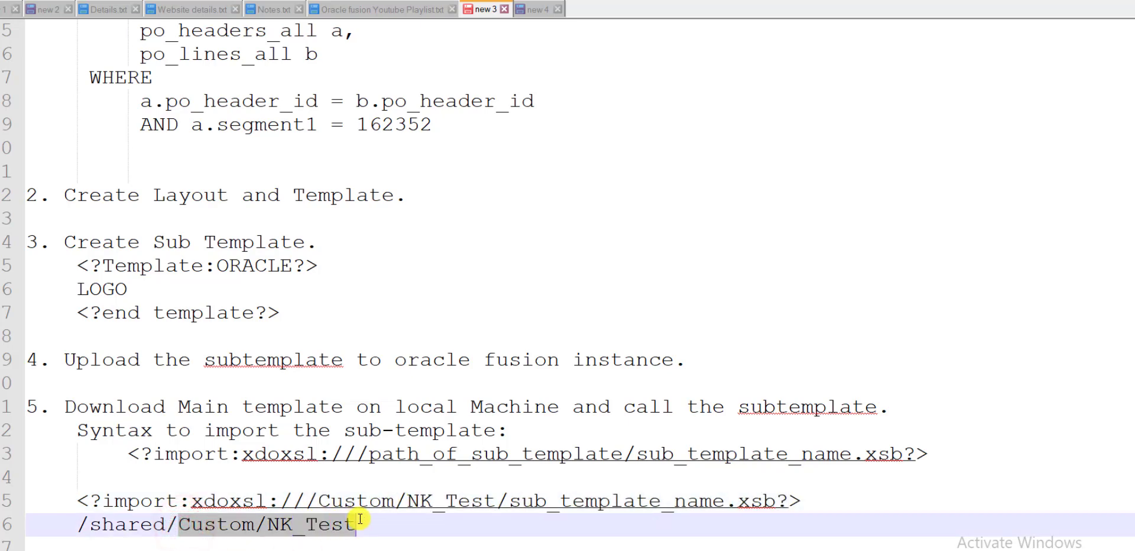
key(shift+Home)
key(BackSpace)
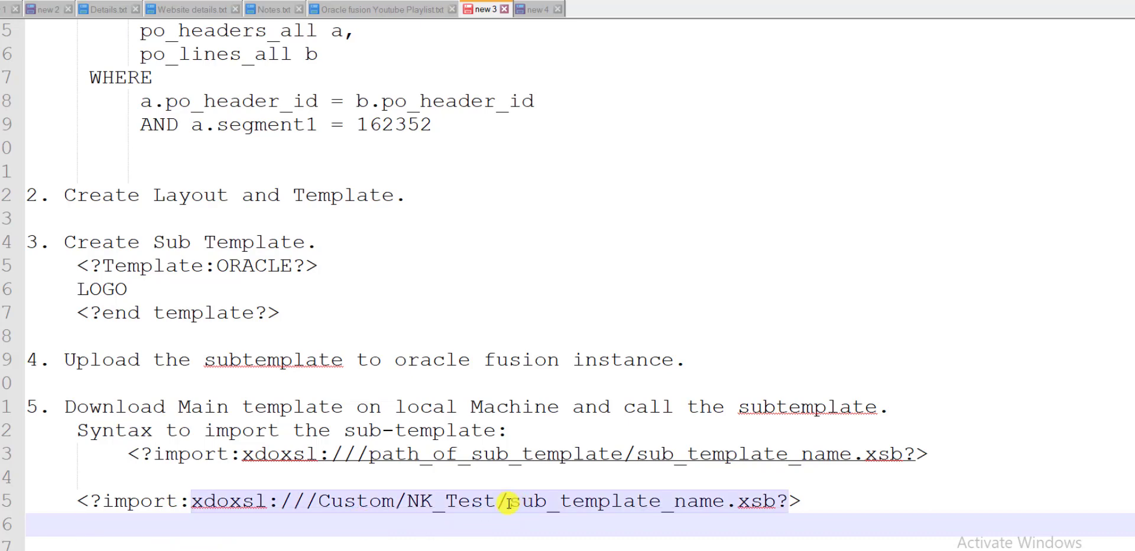
Step: Copy the name SubTemplate from the catalog properties and use it to replace sub_template_name in the notes' import statement
key(alt+Tab)
key(alt+Tab)
key(Tab)
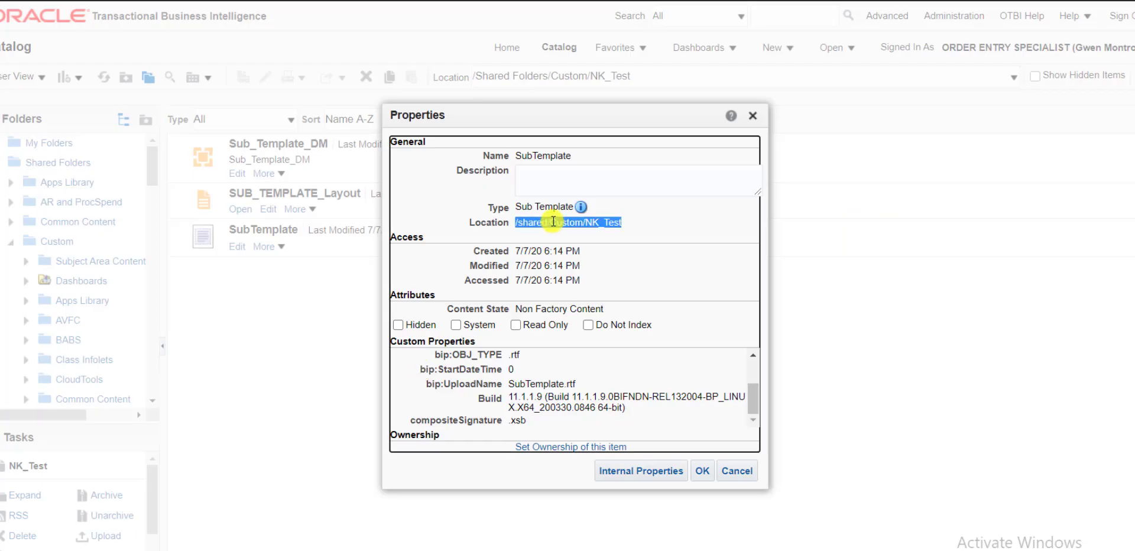
double_click(572, 156)
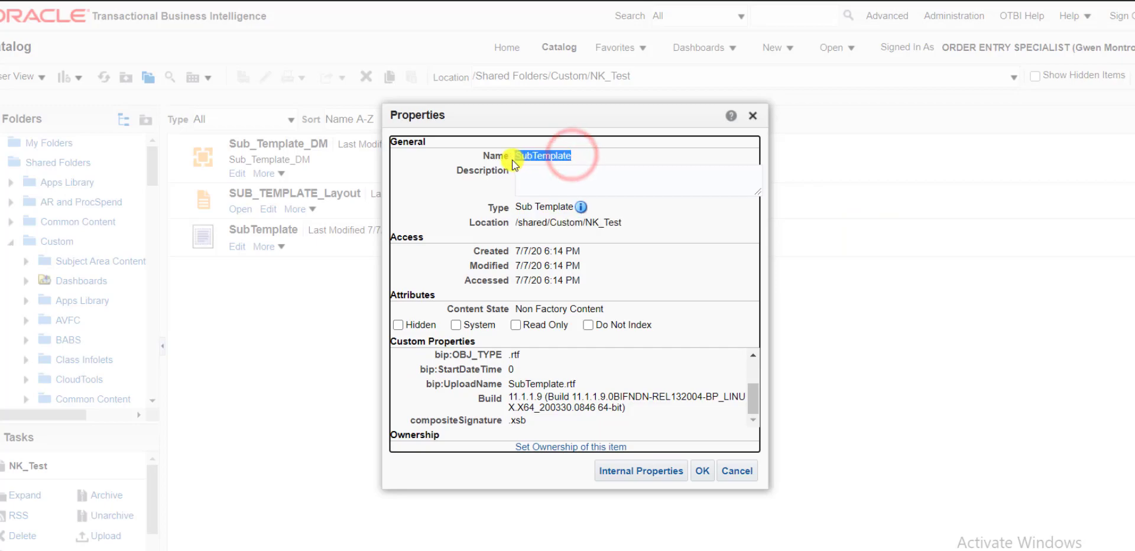
key(alt+Tab)
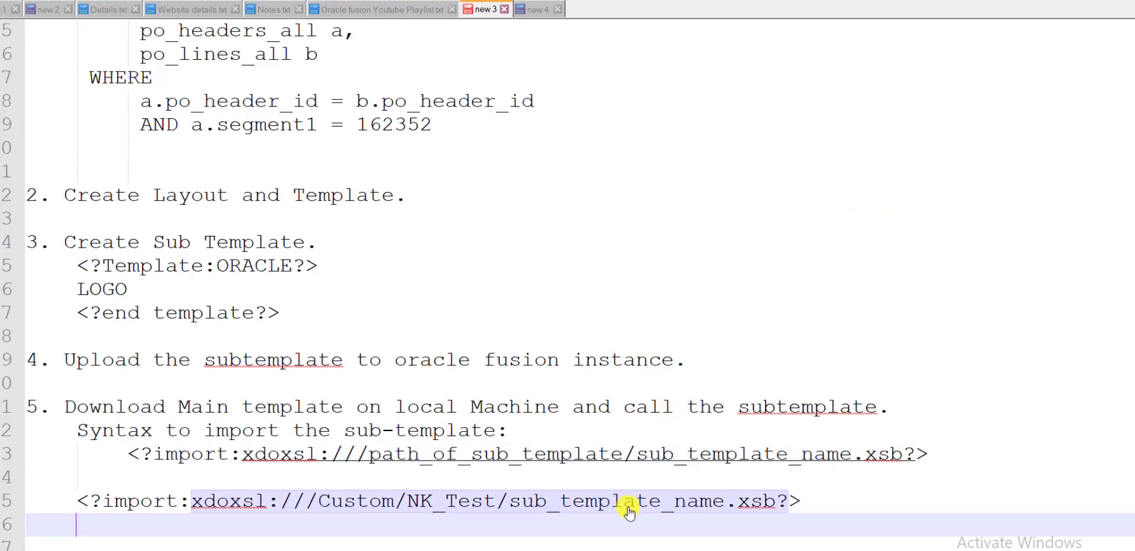
click(506, 501)
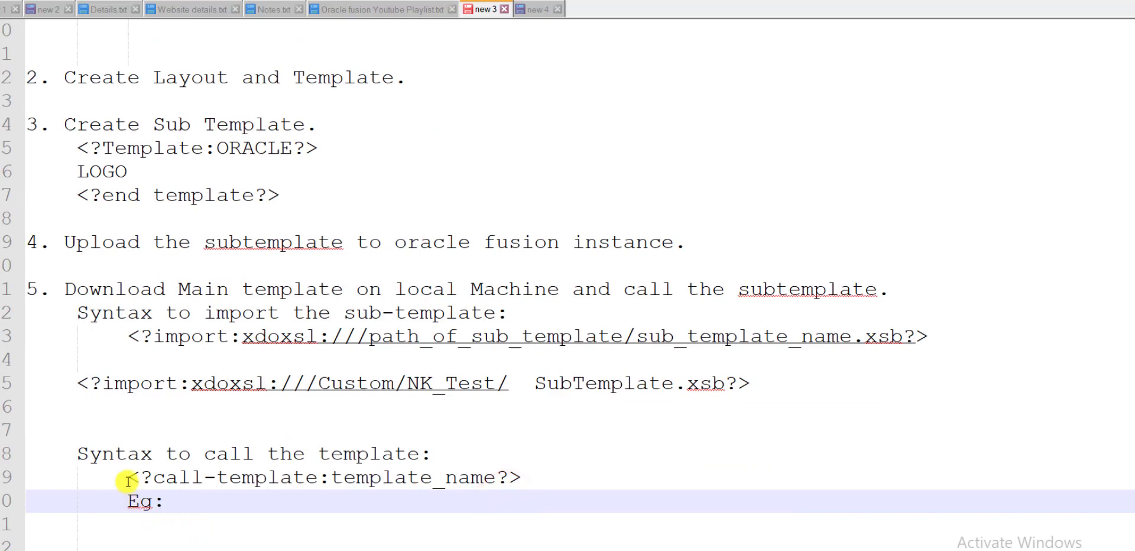
Step: Write the example <?call-template:Oracle?> from the call syntax and compare its name with the template name in the Word sub template
drag(128, 478, 523, 478)
key(ctrl+c)
click(338, 507)
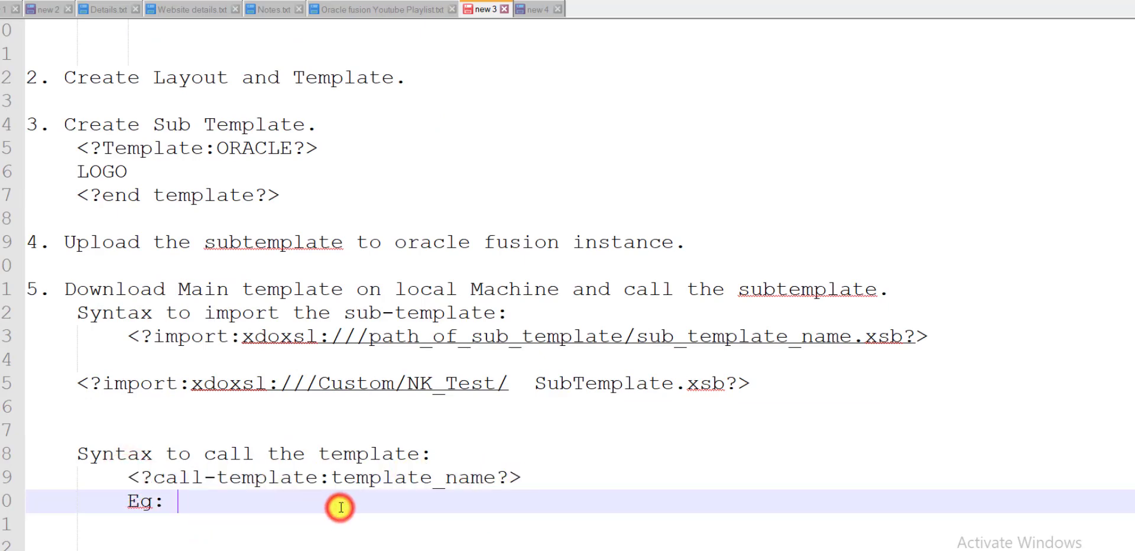
key(ctrl+v)
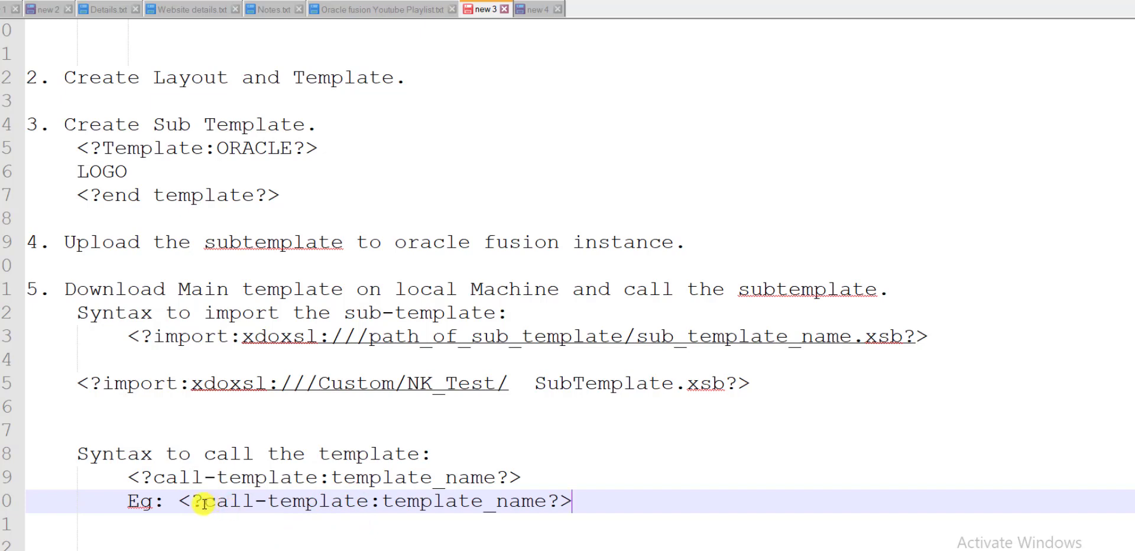
drag(202, 504, 357, 501)
double_click(401, 502)
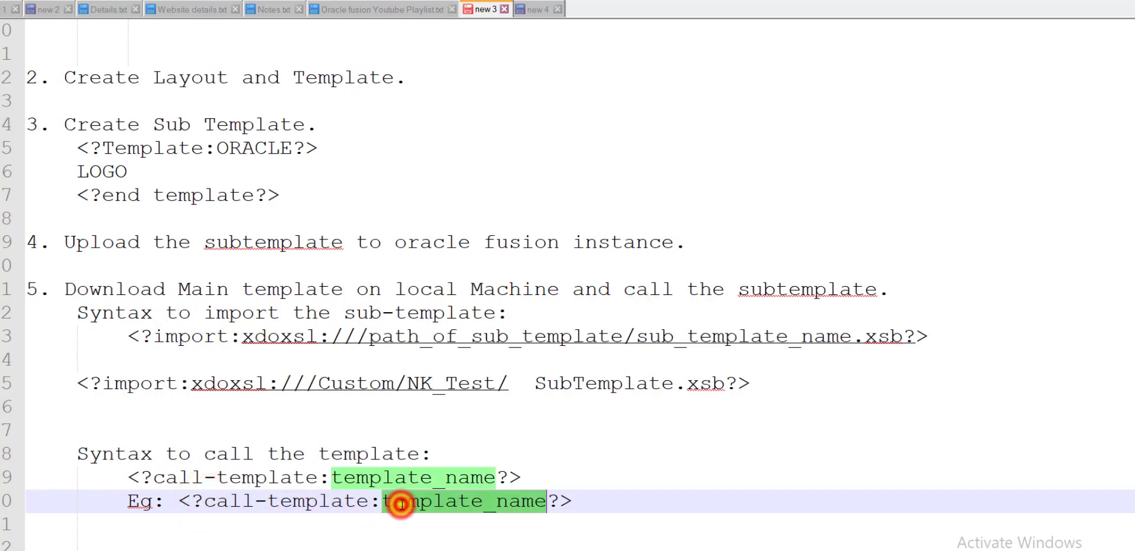
text(Oracle)
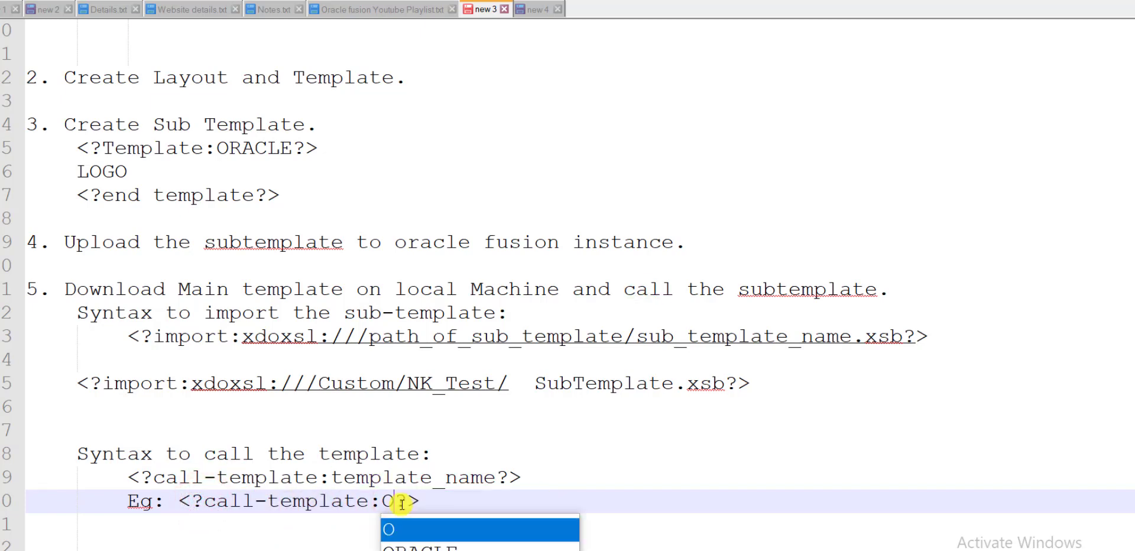
click(500, 504)
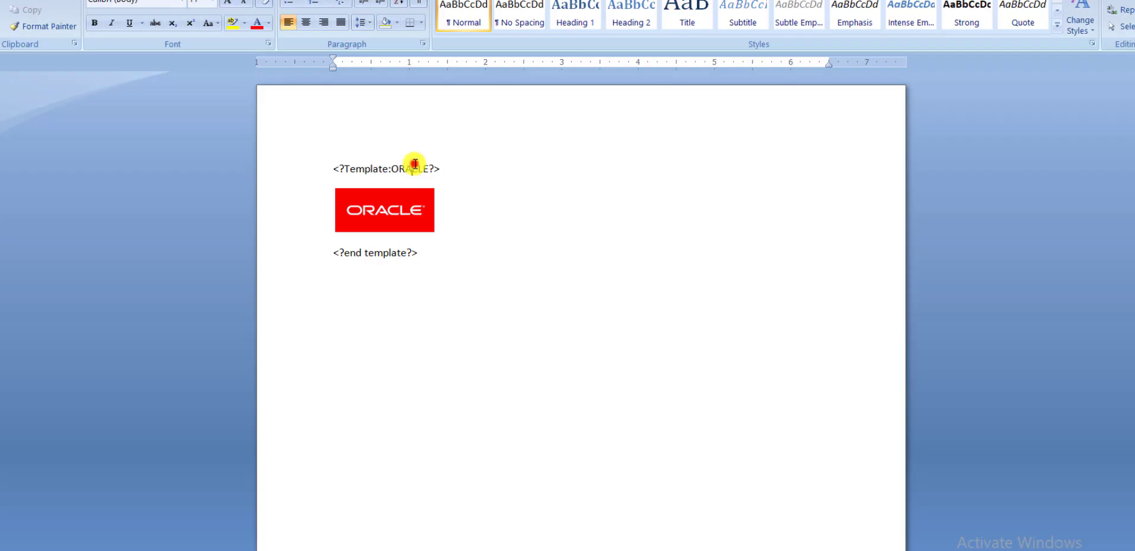
double_click(414, 170)
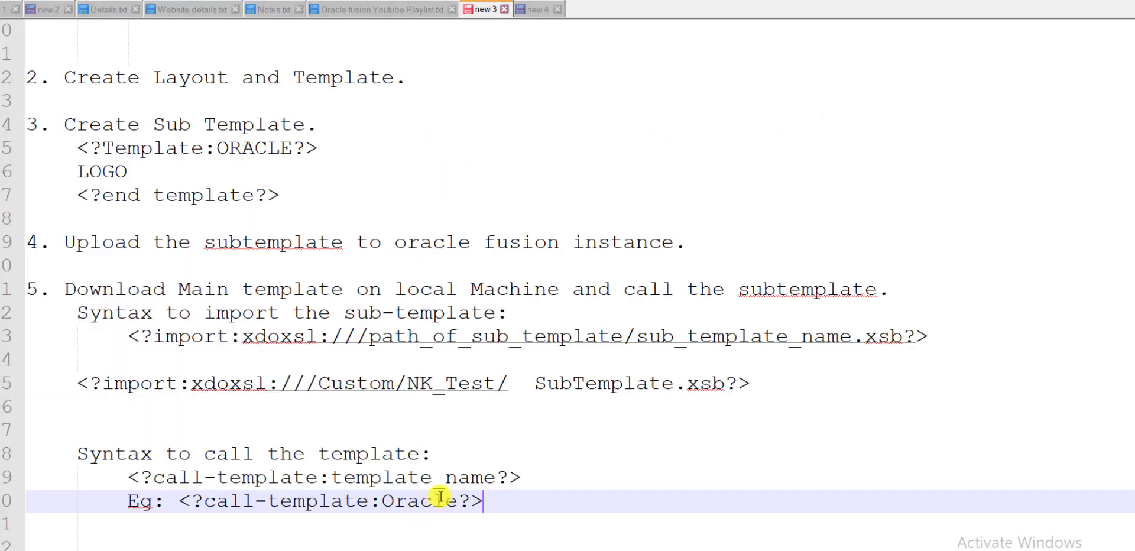
double_click(440, 504)
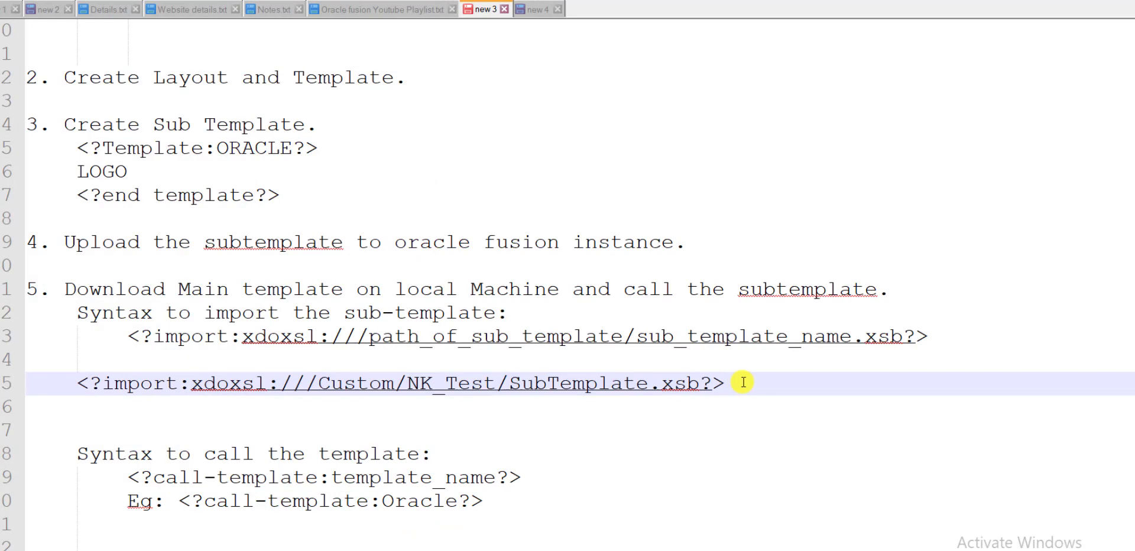
Step: Copy the SubTemplate import statement and the call-template statement from the notes into the empty first header cell of the main Word layout
drag(743, 382, 83, 383)
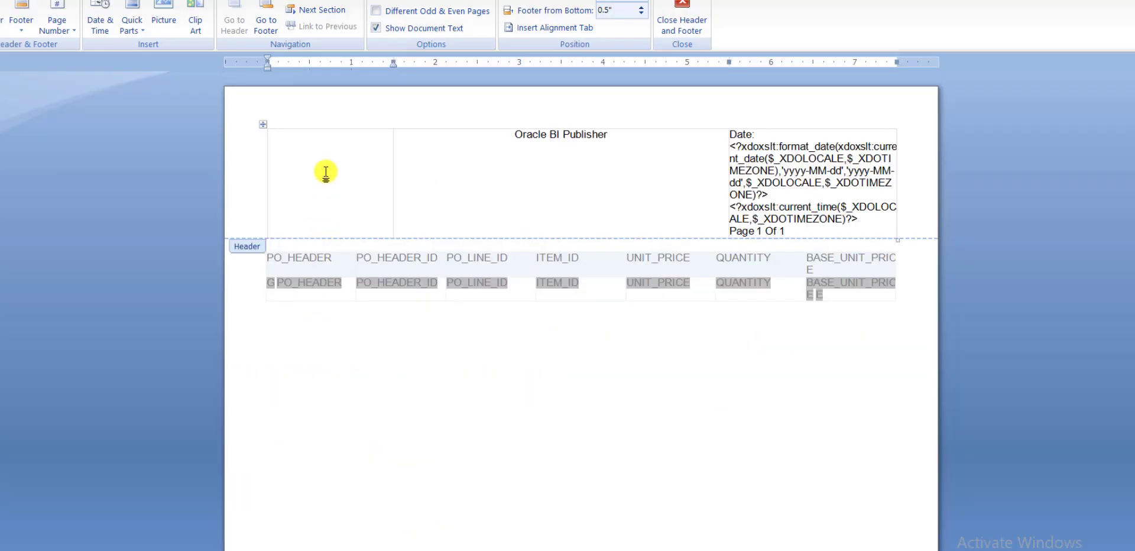
key(ctrl+v)
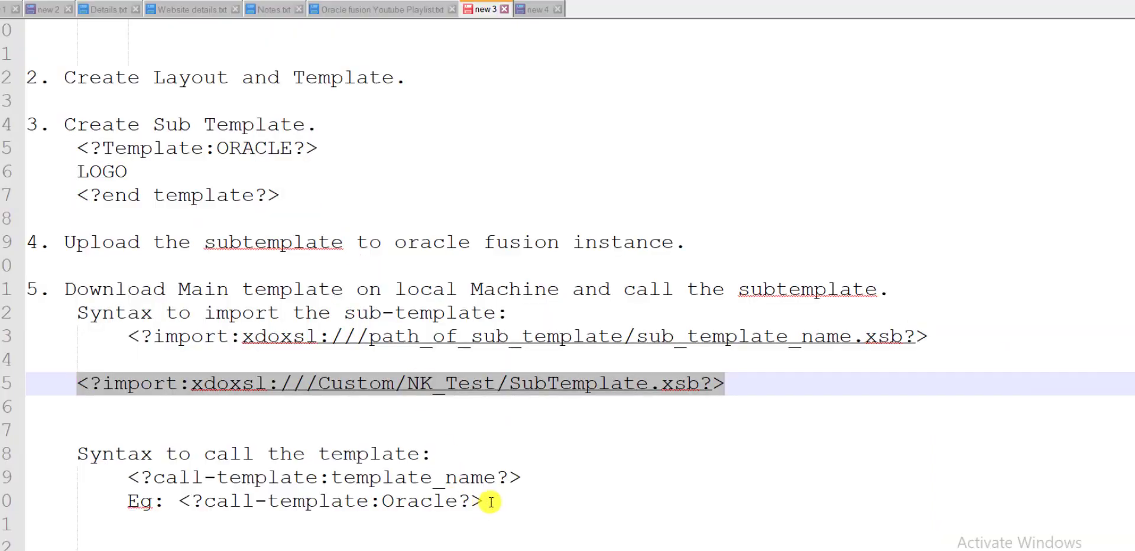
click(491, 502)
key(Return)
drag(256, 513, 180, 502)
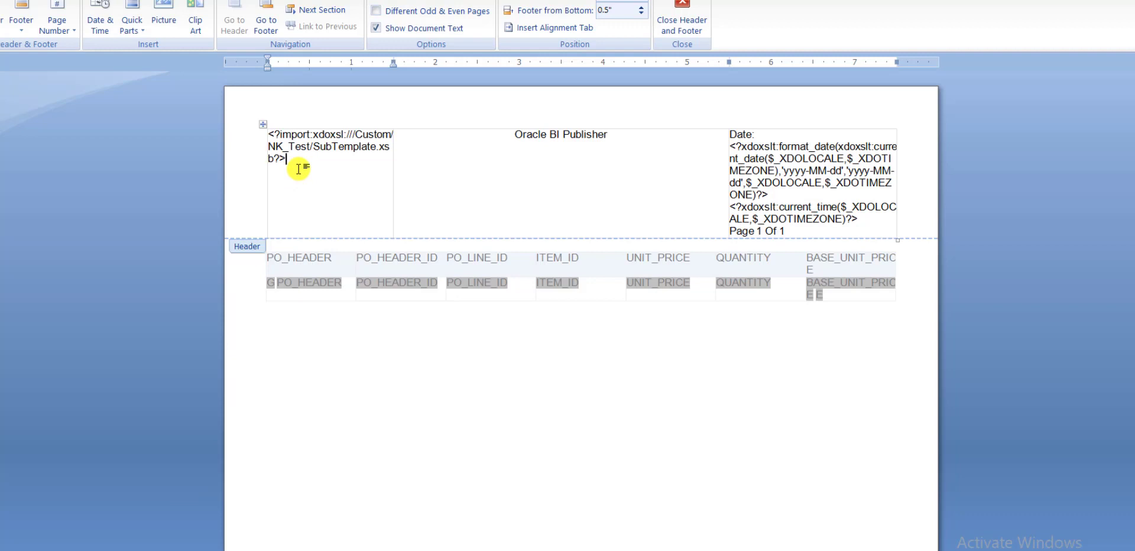
key(Return)
key(ctrl+v)
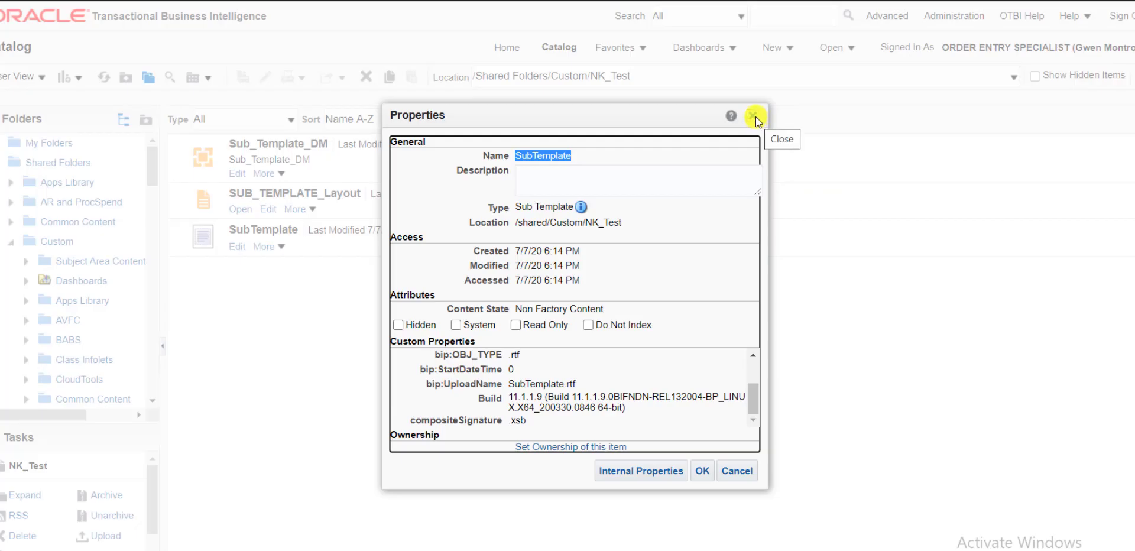
Step: Return to the BI catalog, close SubTemplate's properties, and delete the existing SUb_TEMP_LAYOUT layout from the SUB_TEMPLATE_Layout report
click(754, 116)
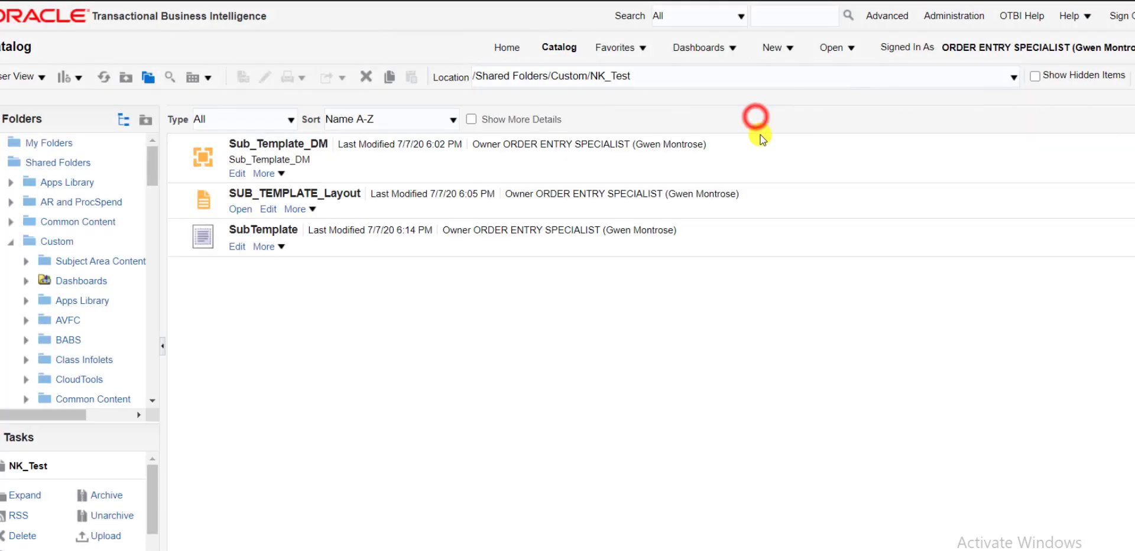
click(268, 211)
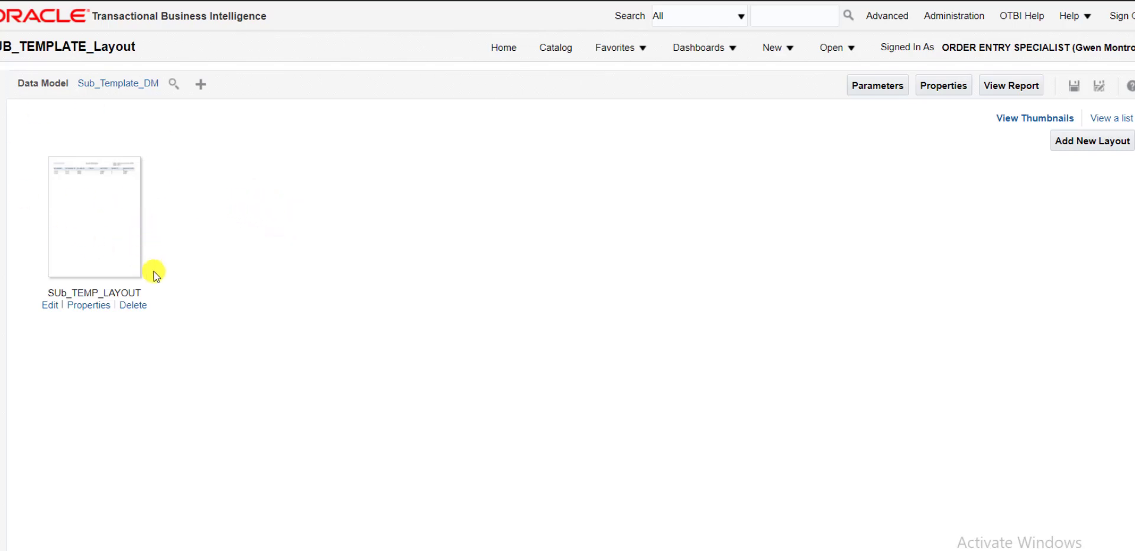
click(133, 305)
key(Return)
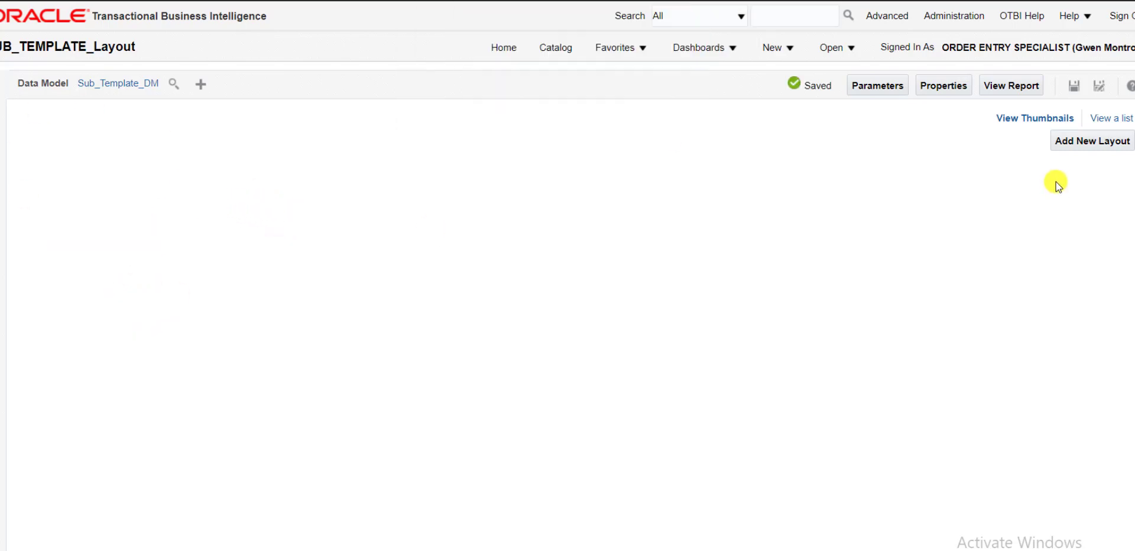
Step: Add a new uploaded layout named SUb_TEMP_LAYOUT with SUb_TEMP_LAYOUT.rtf from the Desktop as its template file
click(1076, 142)
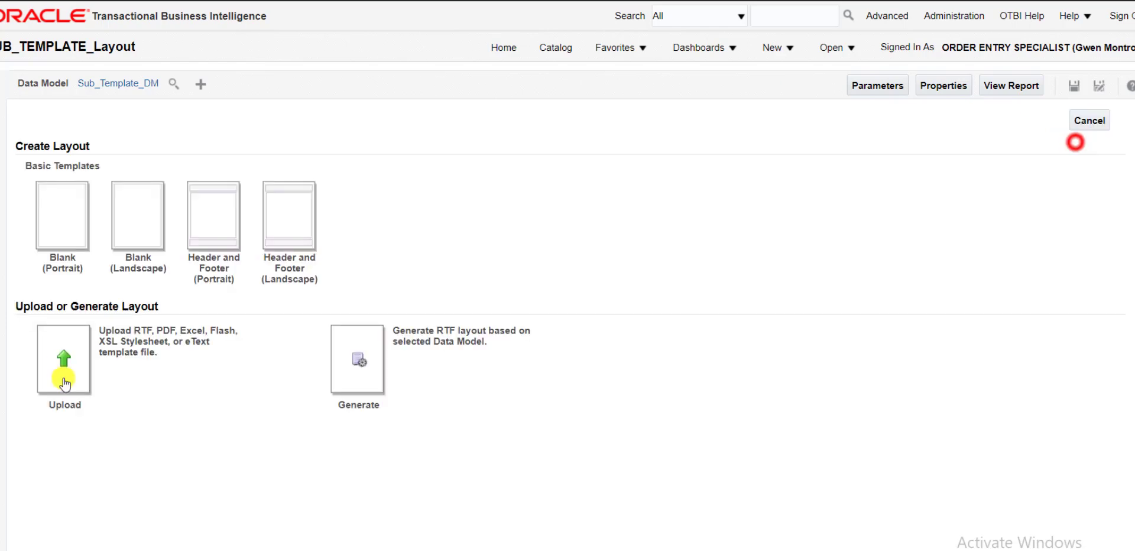
click(60, 367)
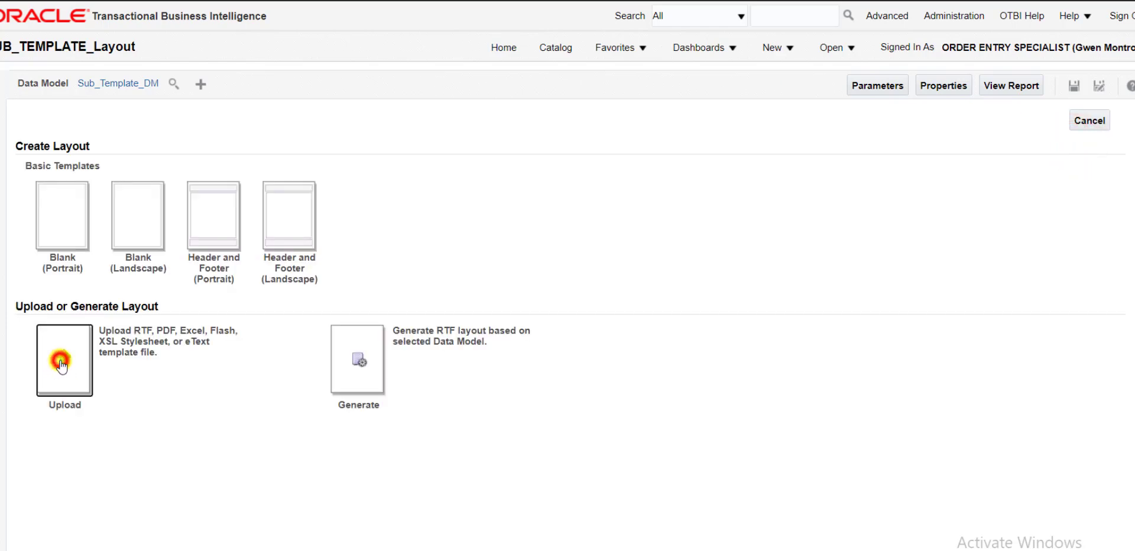
click(506, 267)
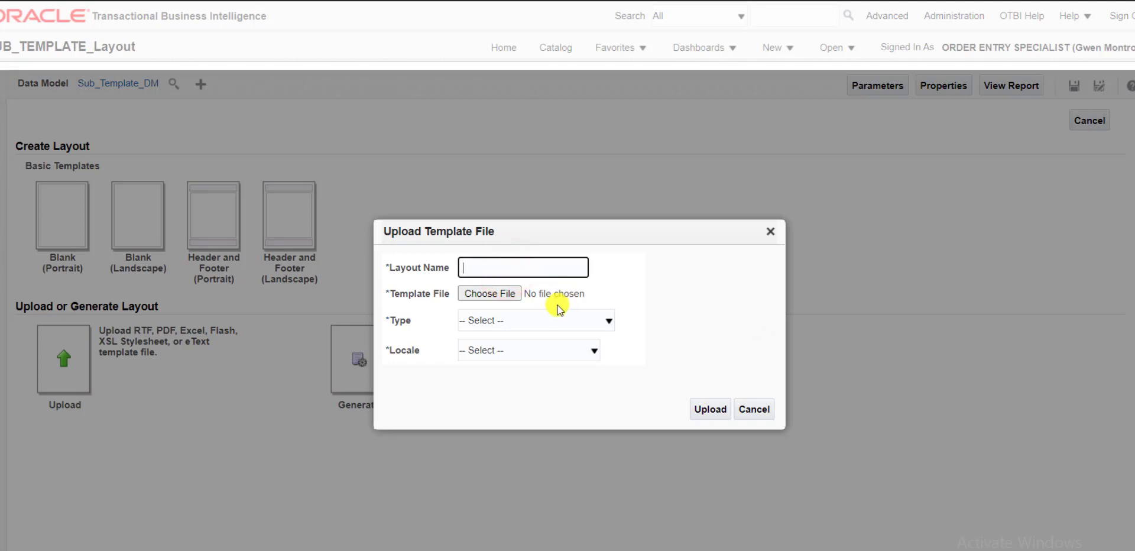
key(ctrl+v)
click(503, 295)
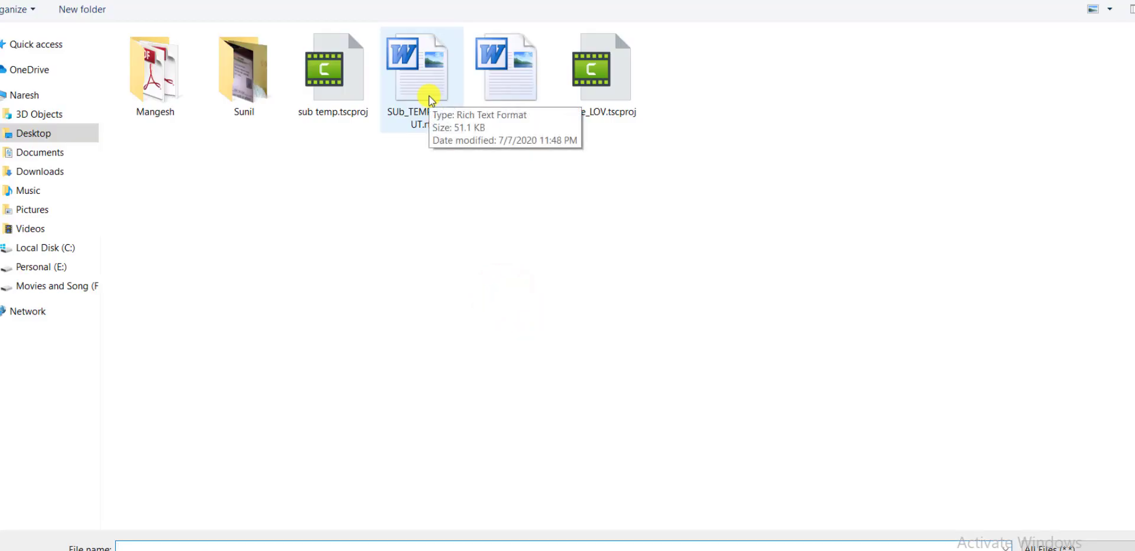
click(420, 96)
double_click(429, 95)
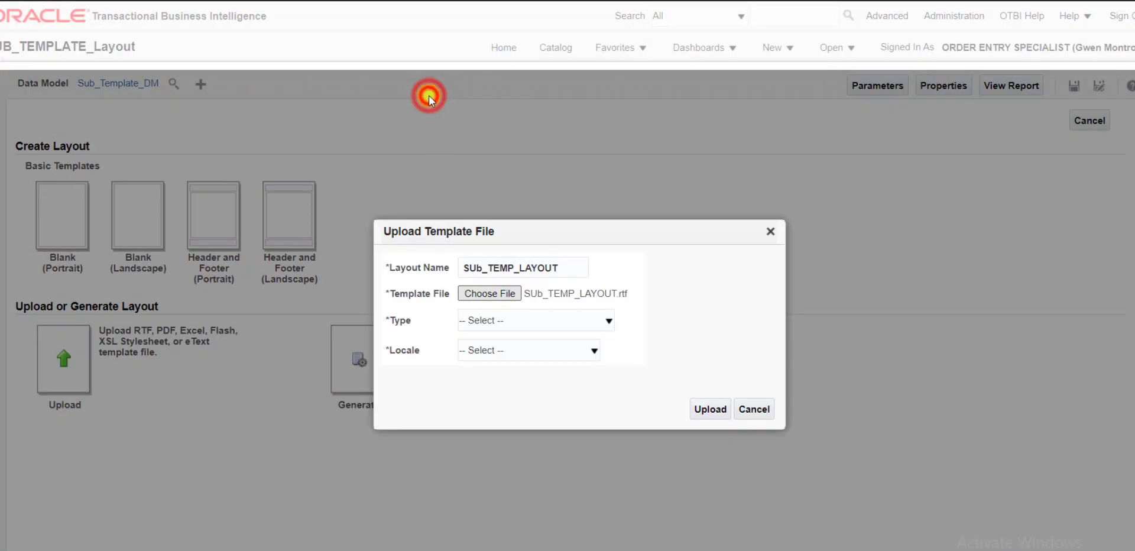
Step: Upload the layout as an RTF Template with locale English (India) and view the report
click(513, 322)
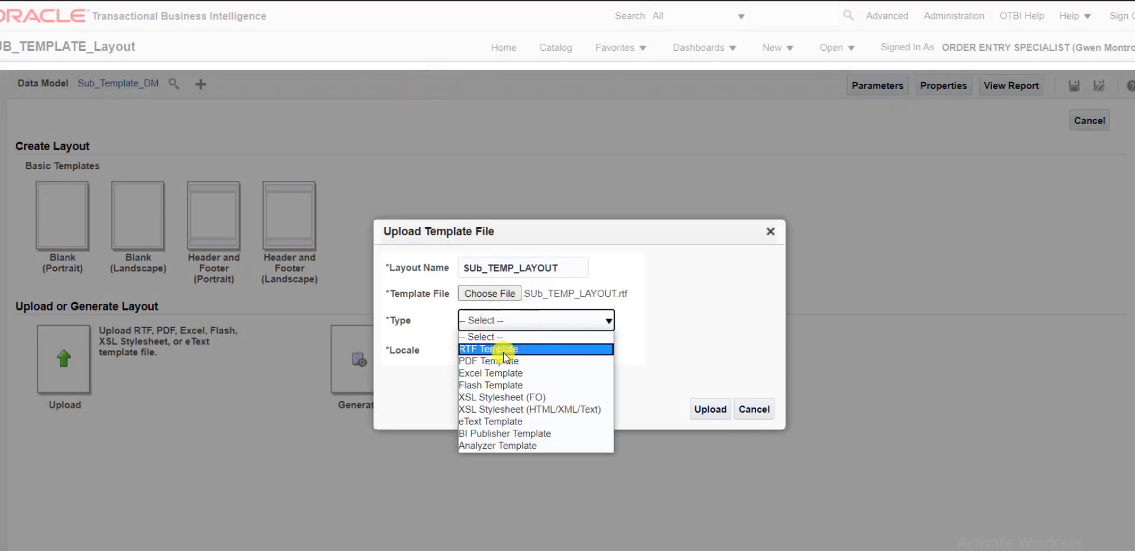
click(503, 349)
click(503, 353)
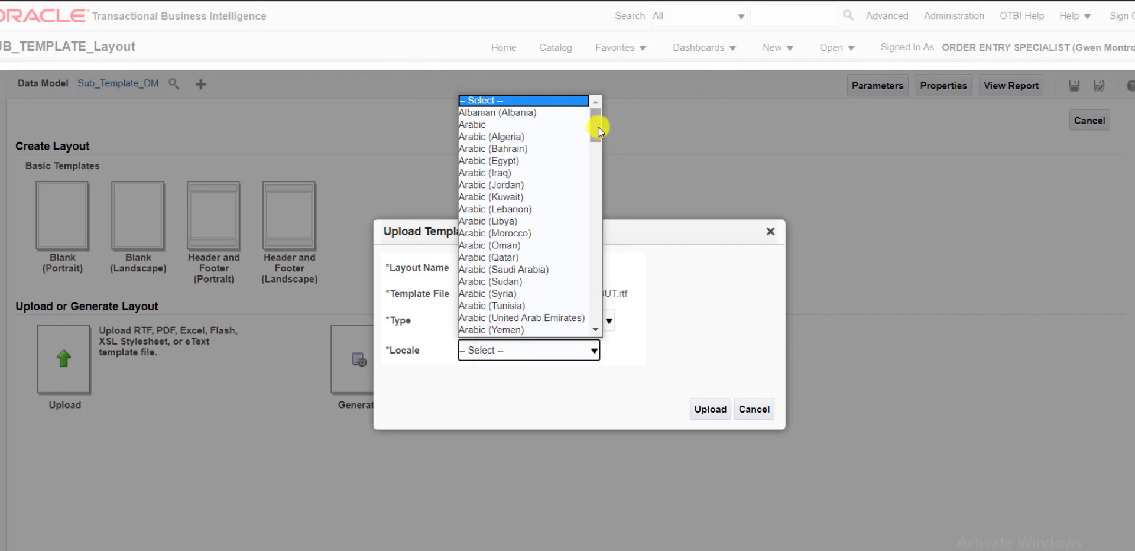
drag(594, 127, 595, 171)
click(491, 234)
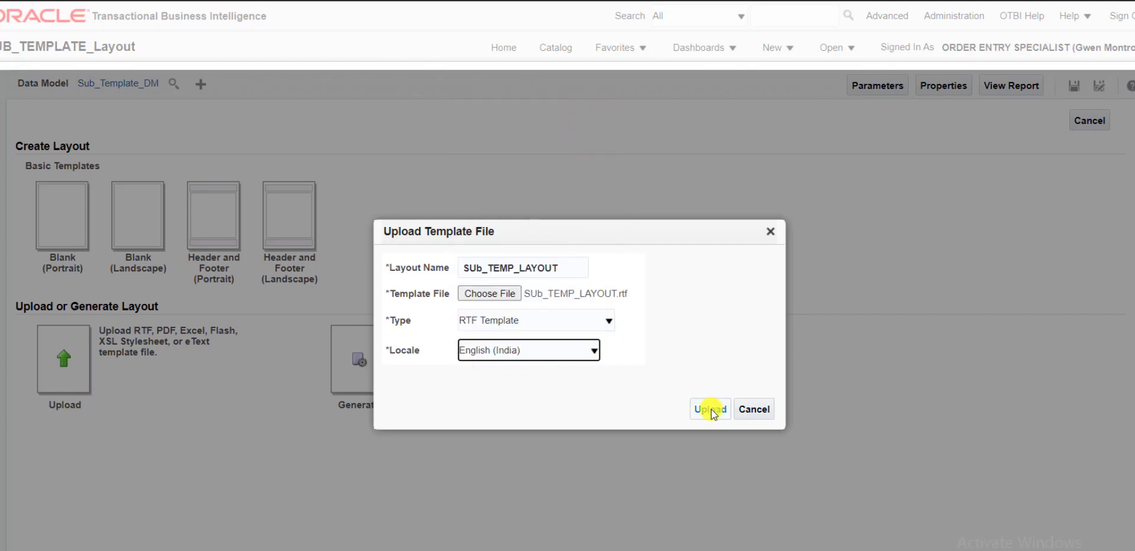
click(710, 409)
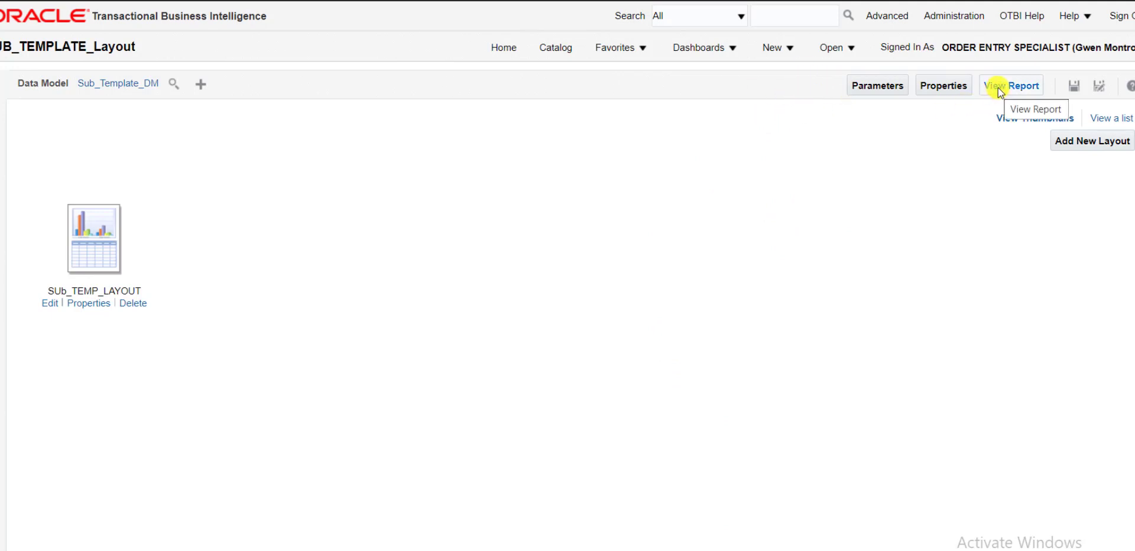
click(999, 88)
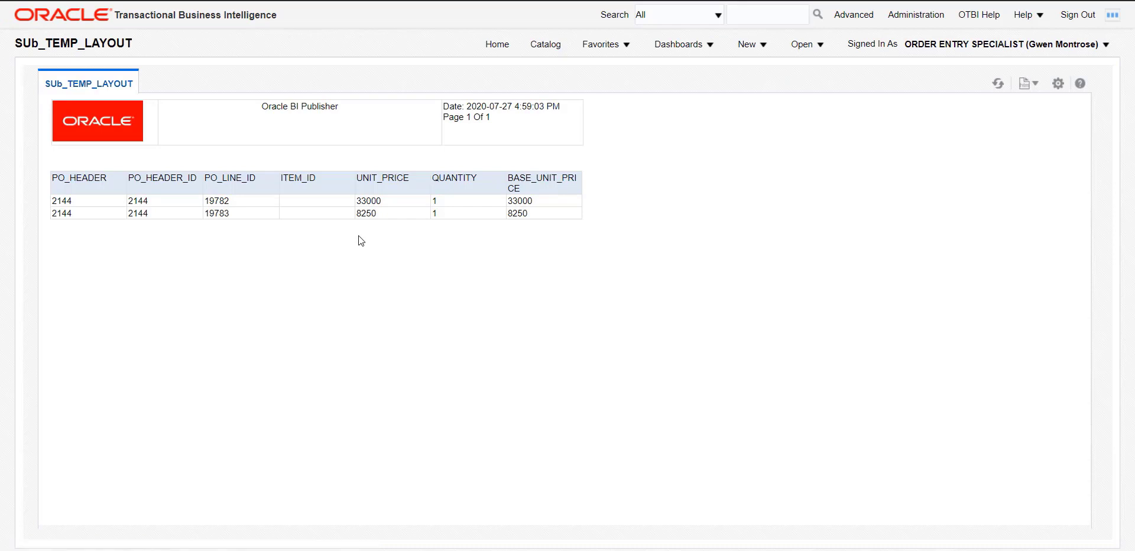